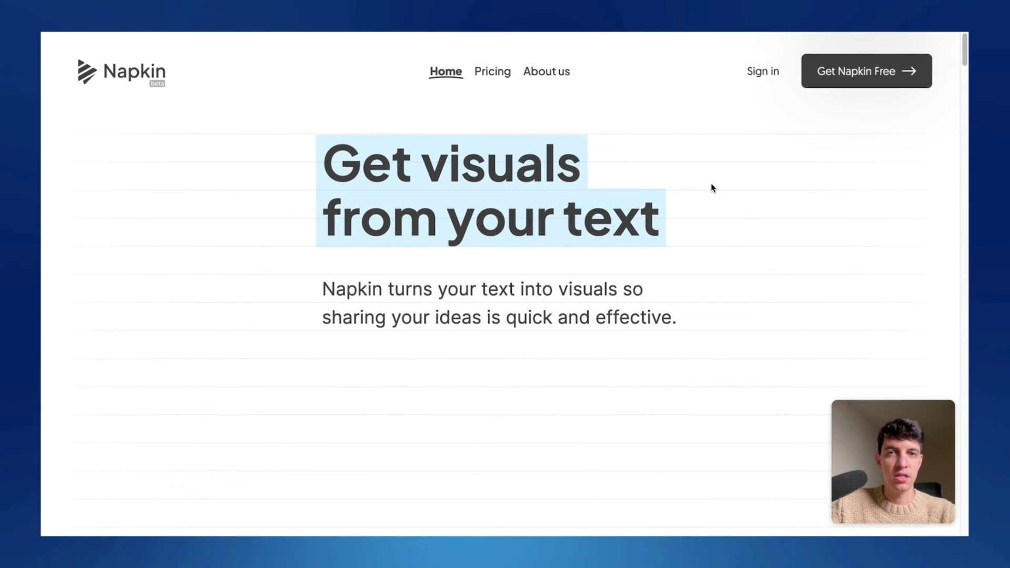
# Start a new Untitled napkin from Get started under the Professional Plan in Pricing.
pyautogui.scroll(-8, 525, 345)
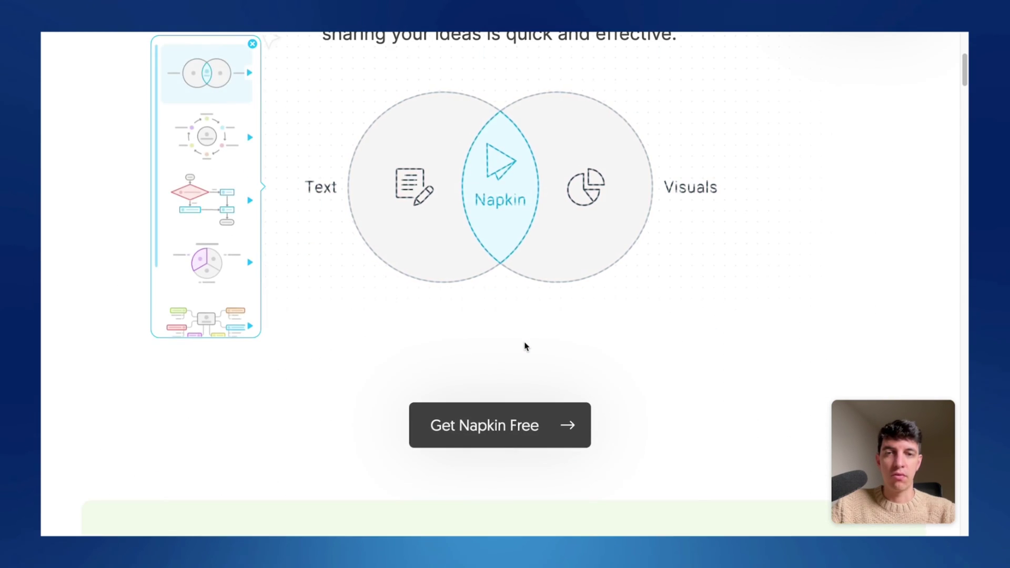
pyautogui.scroll(10, 525, 347)
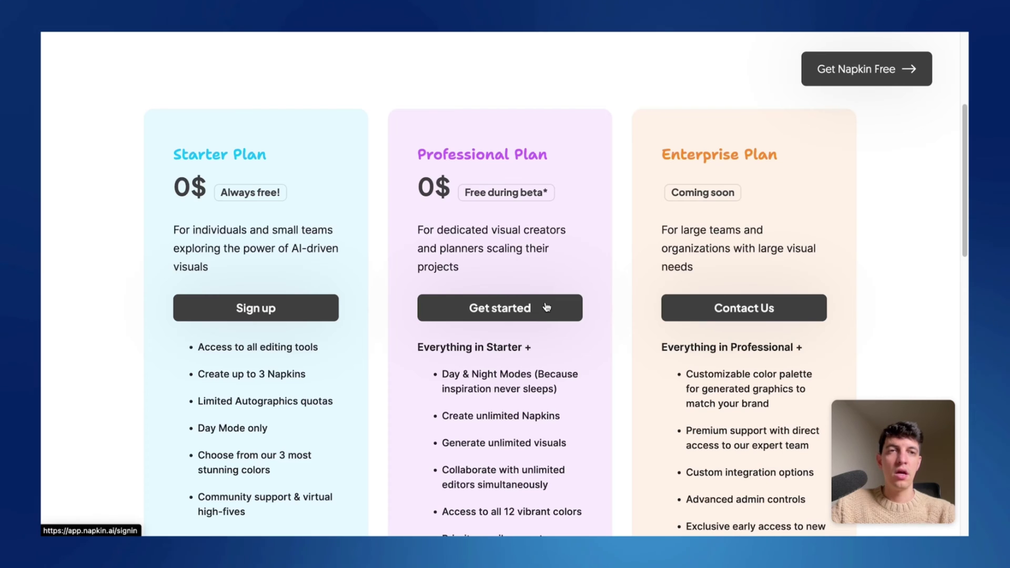
pyautogui.scroll(-1, 547, 307)
pyautogui.click(509, 303)
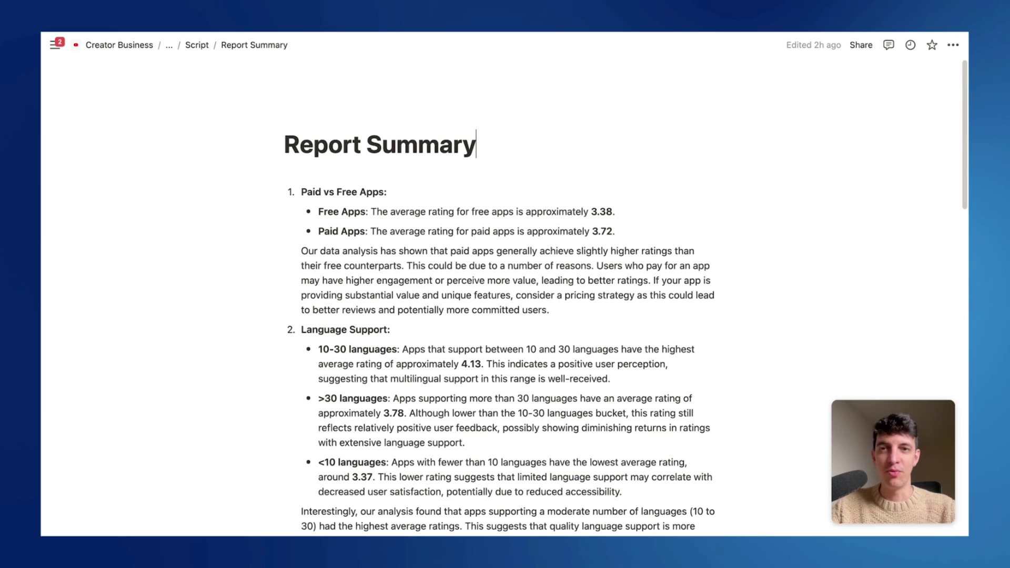
# Paste the whole Notion report into the napkin, title it 'Report Summary', and select the Paid vs Free Apps bullets.
pyautogui.tripleClick(381, 224)
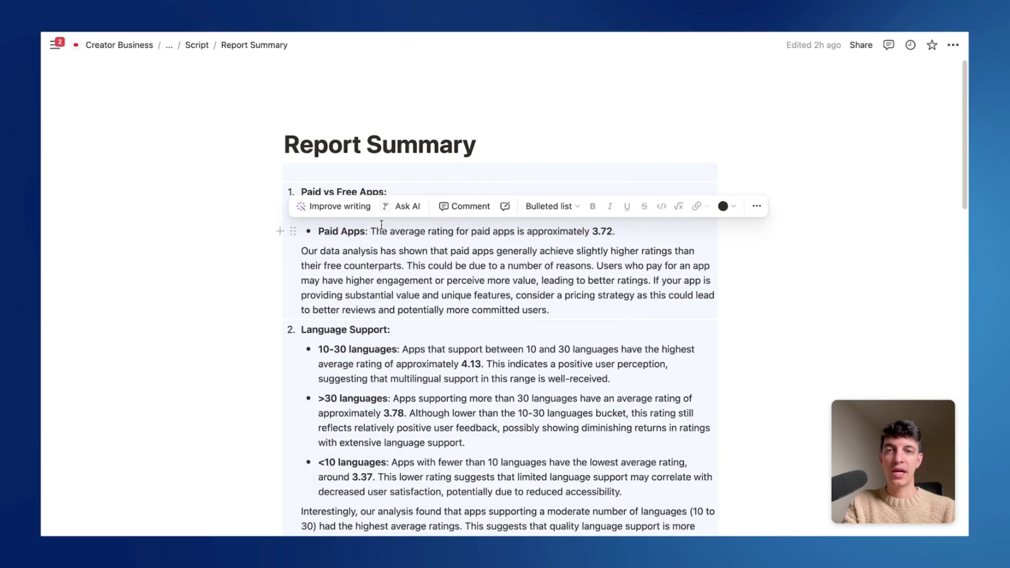
pyautogui.press('super+a')
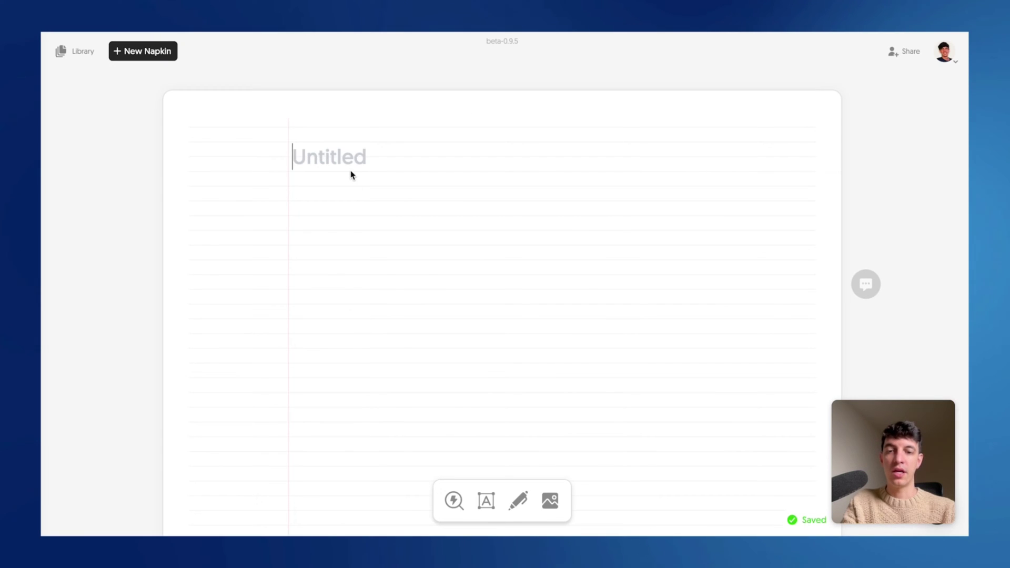
pyautogui.press('super+v')
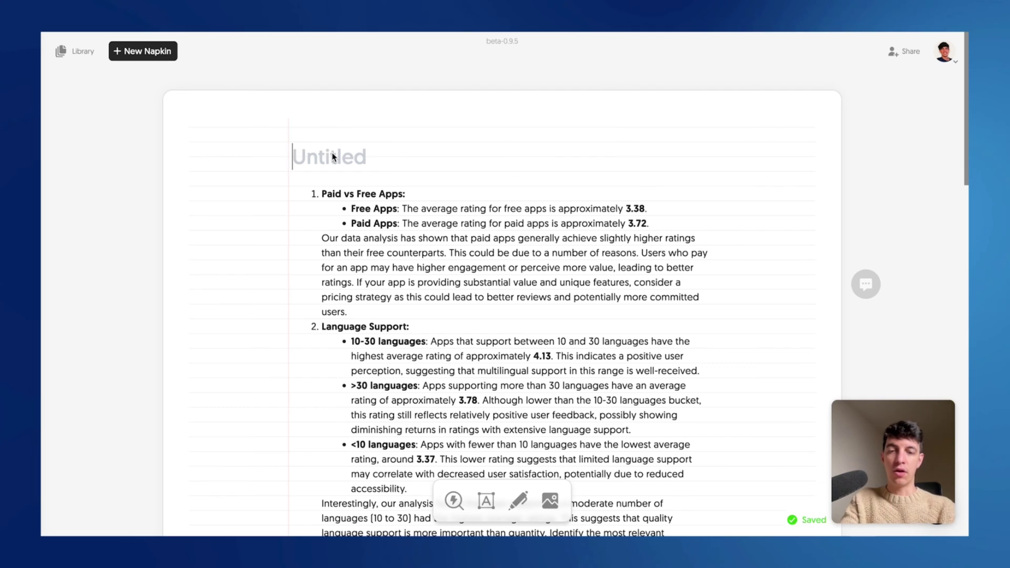
pyautogui.write('Report Sum')
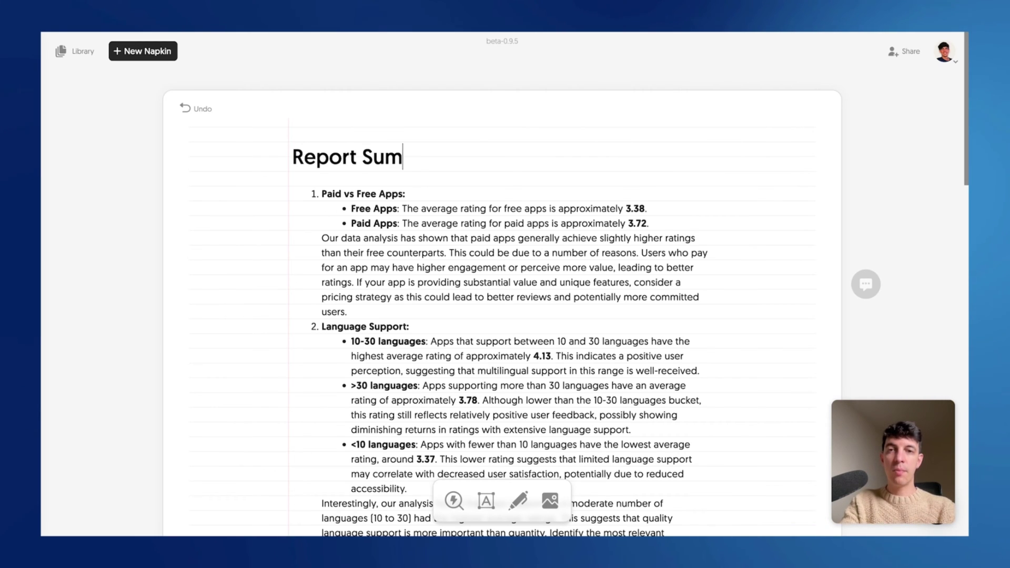
pyautogui.write('mary')
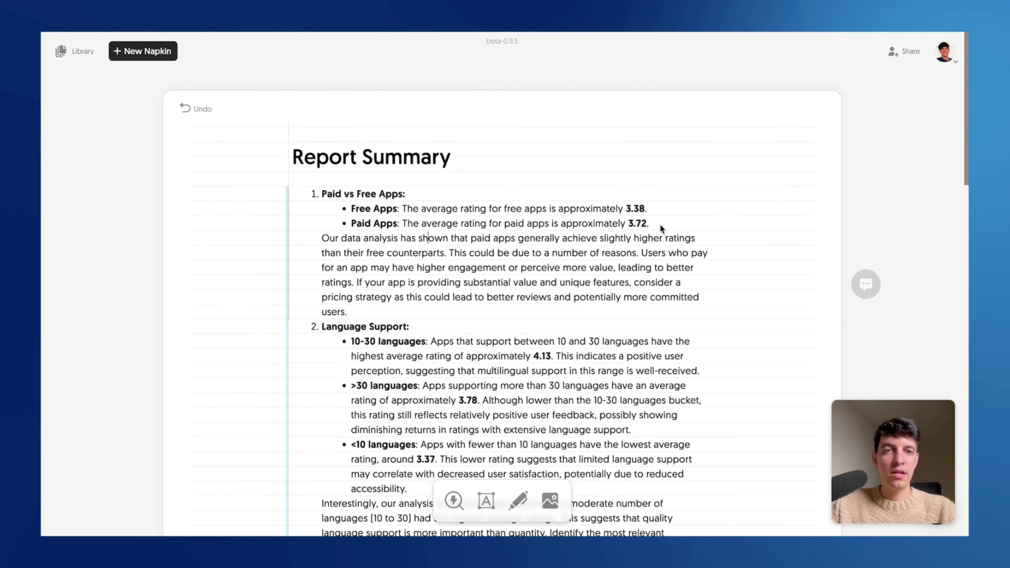
pyautogui.moveTo(661, 228); pyautogui.dragTo(321, 195)
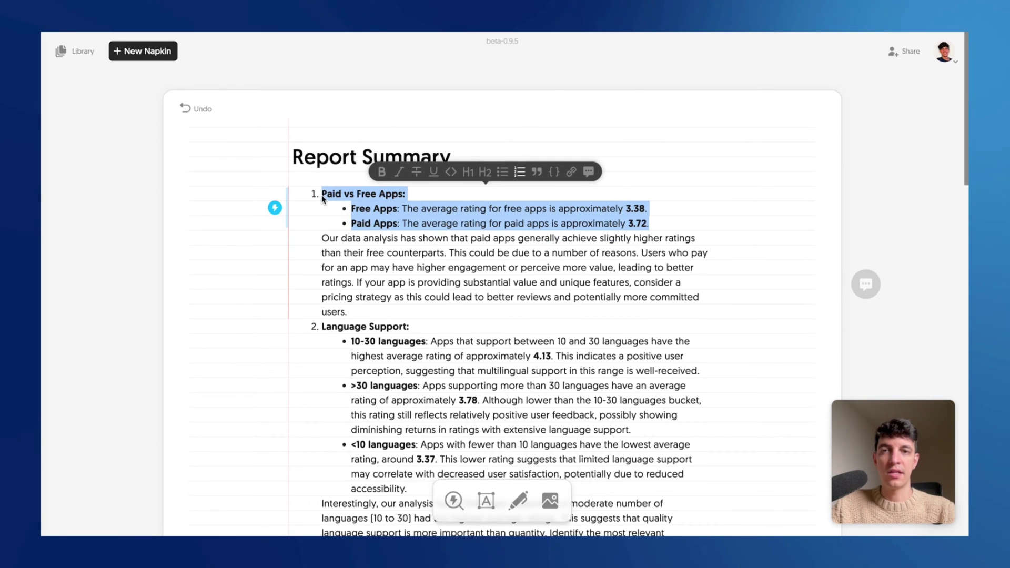
# Generate a bar chart of paid (3.38) vs free (3.72) ratings in the third style, then resize and position it.
pyautogui.click(274, 207)
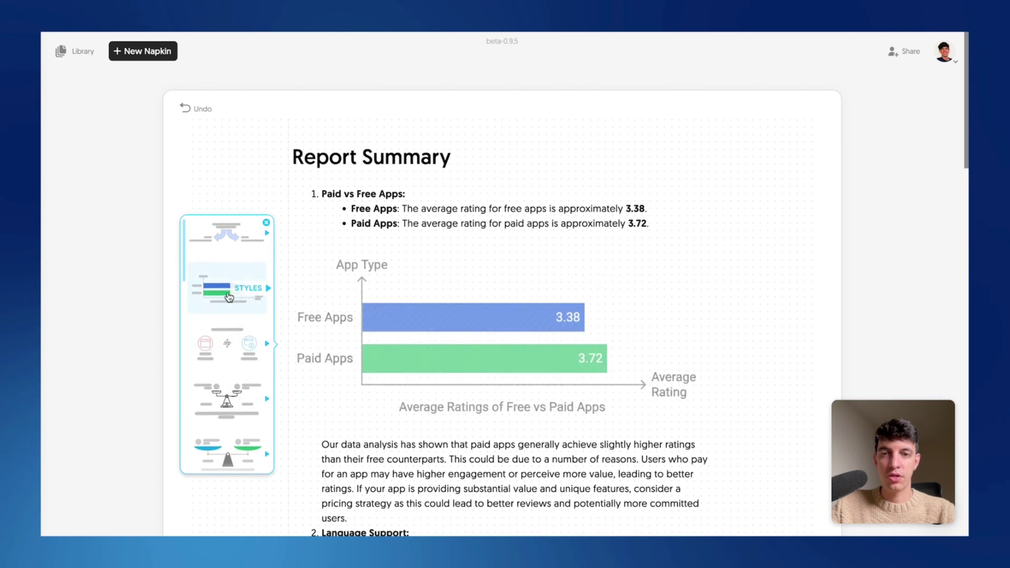
pyautogui.scroll(-1, 227, 347)
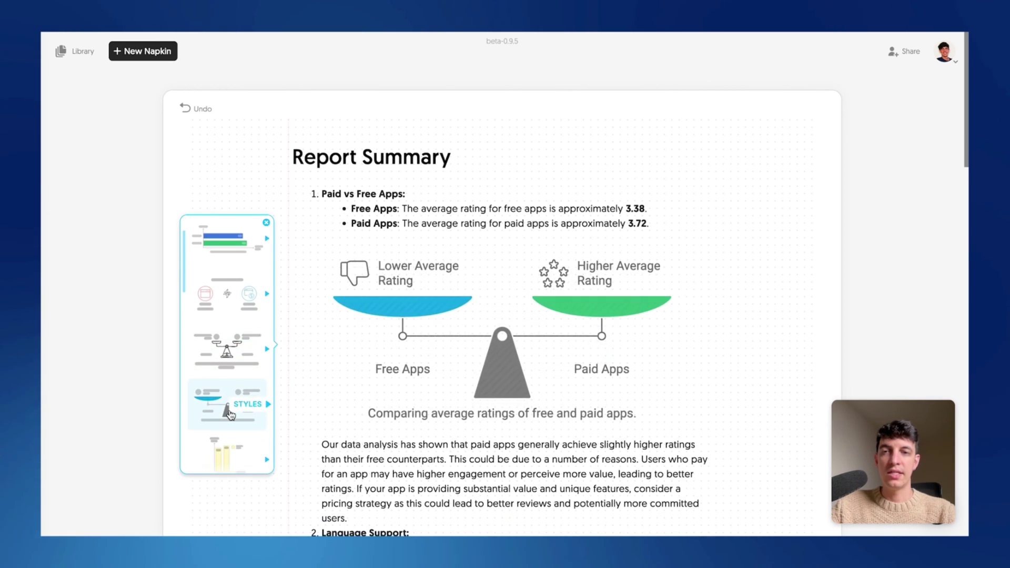
pyautogui.scroll(-1, 224, 389)
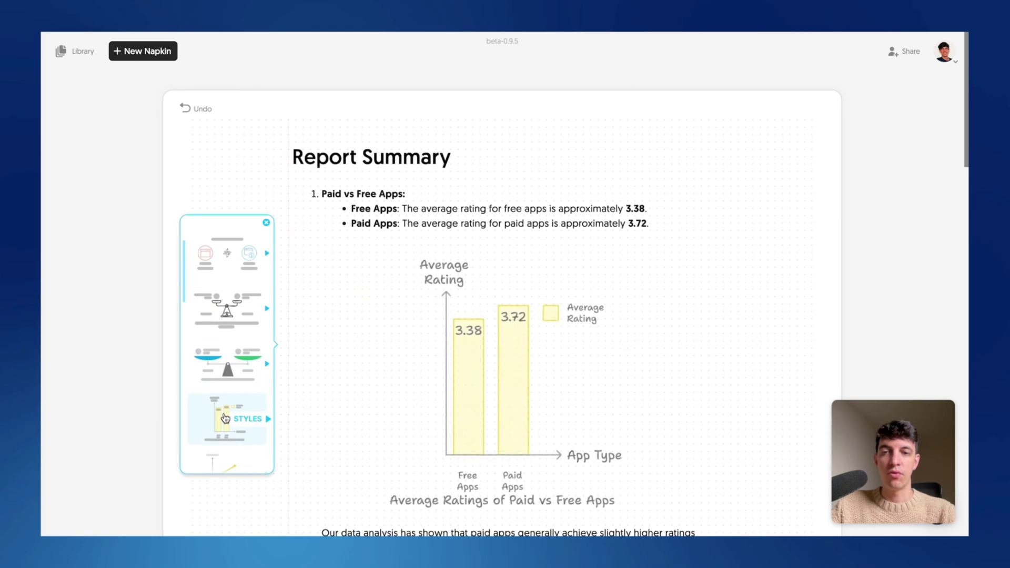
pyautogui.click(257, 416)
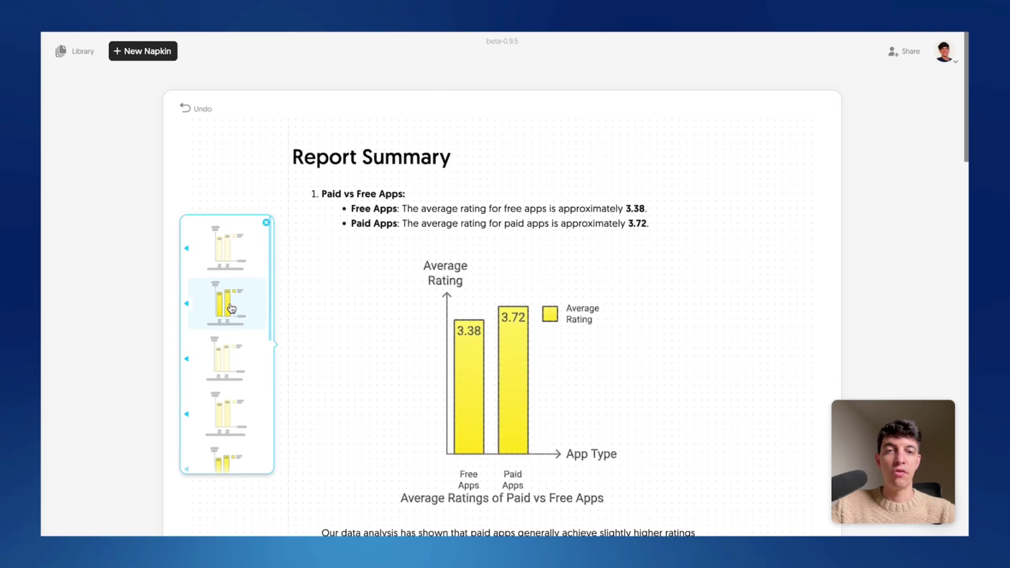
pyautogui.click(225, 364)
pyautogui.moveTo(633, 514); pyautogui.dragTo(594, 463)
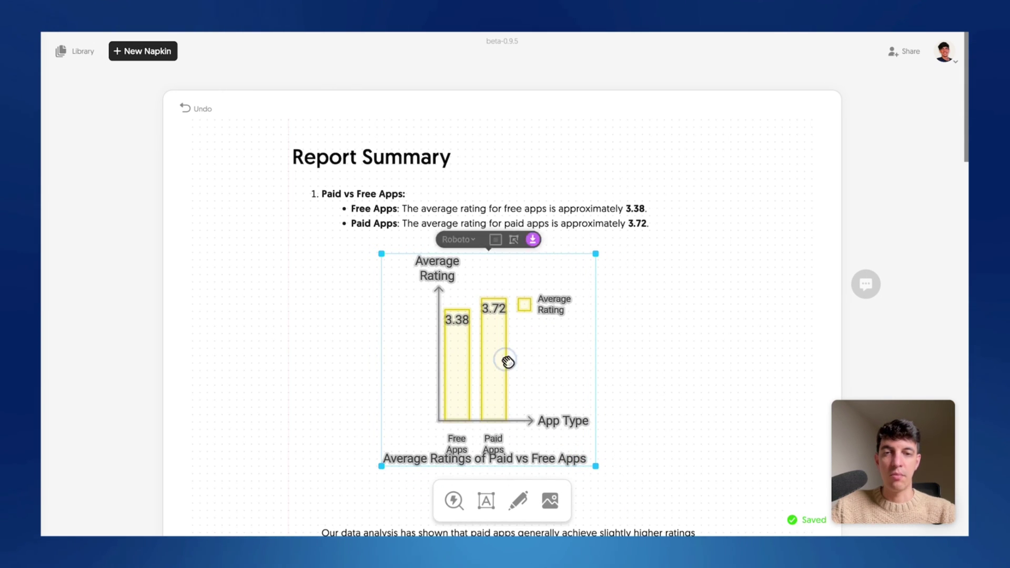
pyautogui.moveTo(507, 361); pyautogui.dragTo(514, 363)
pyautogui.click(649, 355)
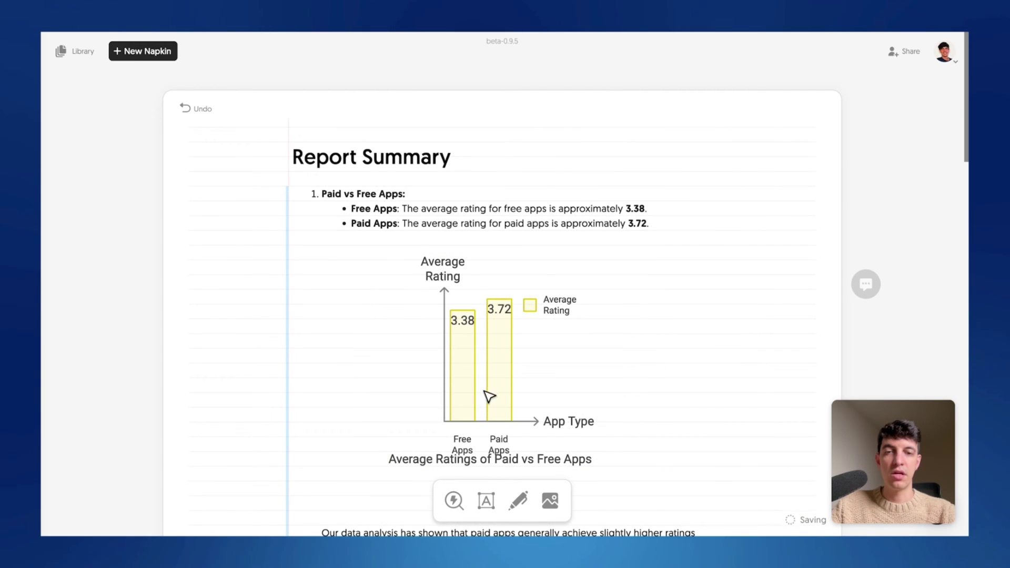
# Move the 'Average Ratings of Paid vs Free Apps' caption slightly lower under the bar chart.
pyautogui.scroll(-1, 531, 419)
pyautogui.click(571, 434)
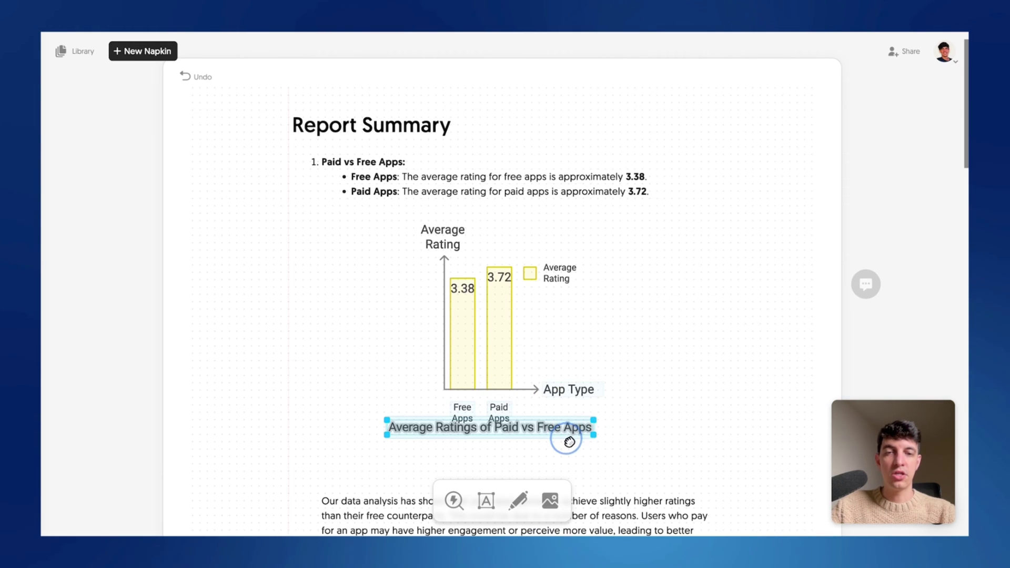
pyautogui.moveTo(570, 436)
pyautogui.mouseDown()
pyautogui.moveTo(576, 429)
pyautogui.moveTo(579, 446)
pyautogui.mouseUp()
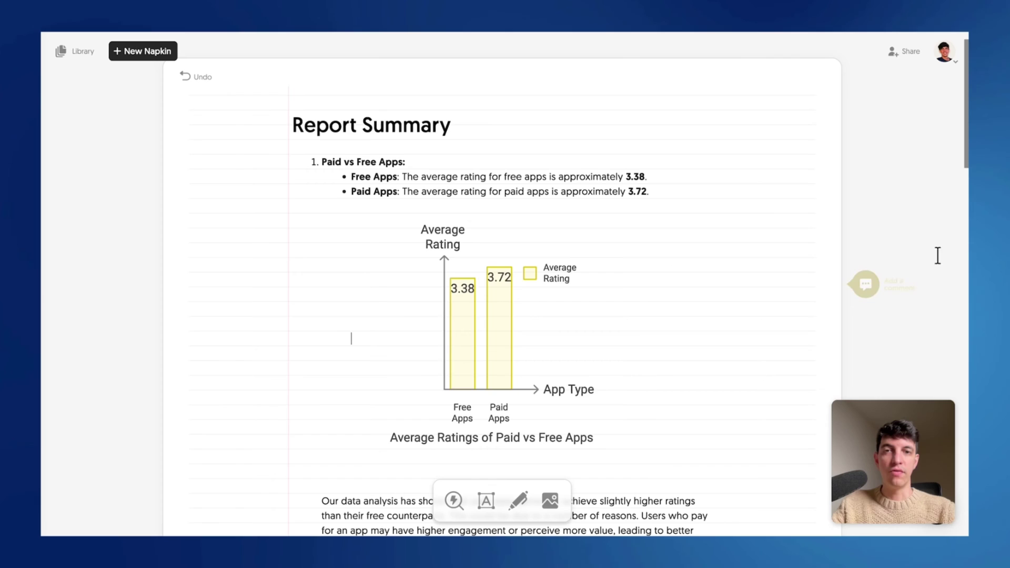
pyautogui.scroll(-3, 473, 312)
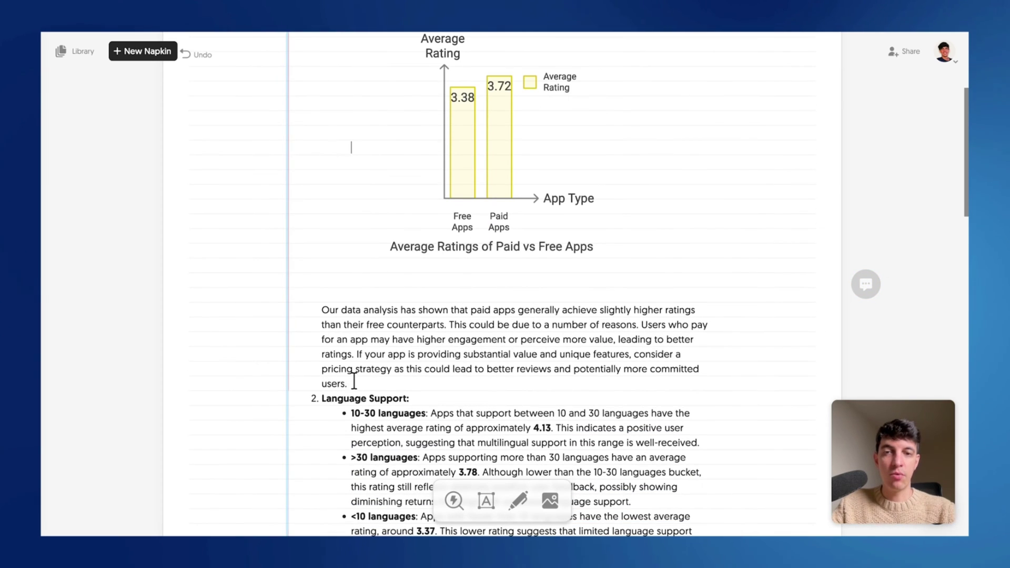
# Generate a balance-scale visual for the paid vs free analysis paragraph using the third style variant.
pyautogui.moveTo(348, 384); pyautogui.dragTo(322, 311)
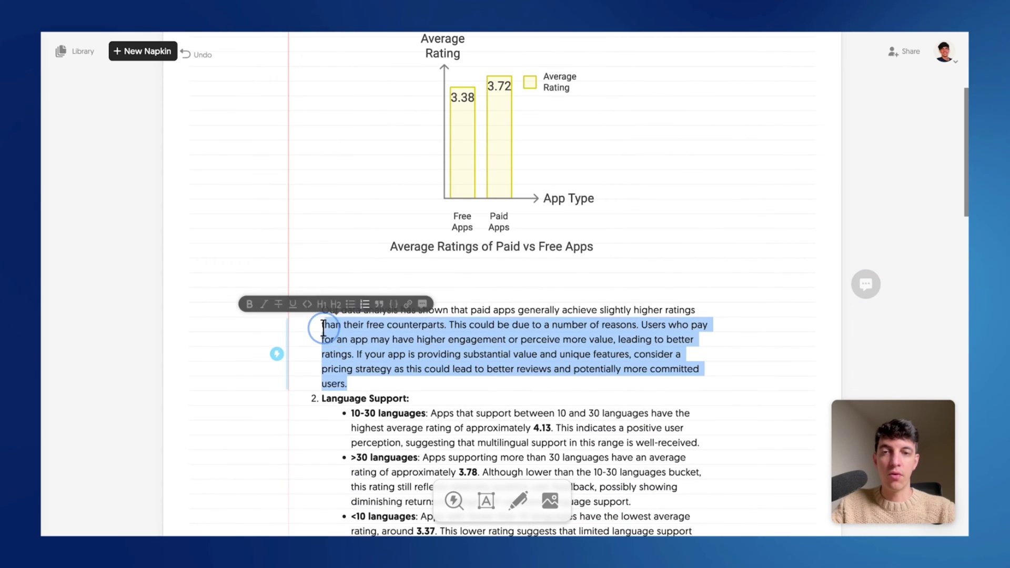
pyautogui.click(274, 346)
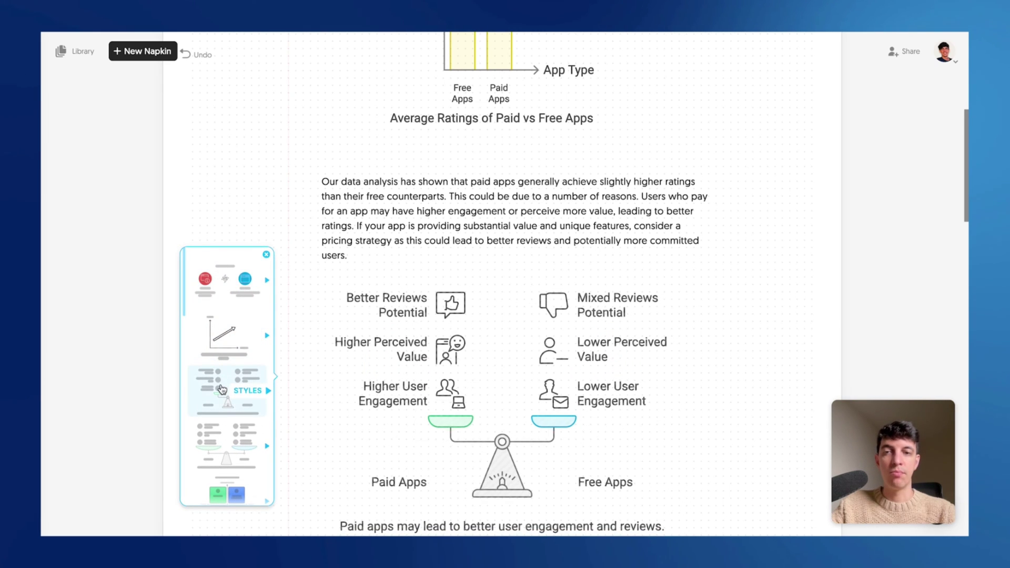
pyautogui.click(217, 389)
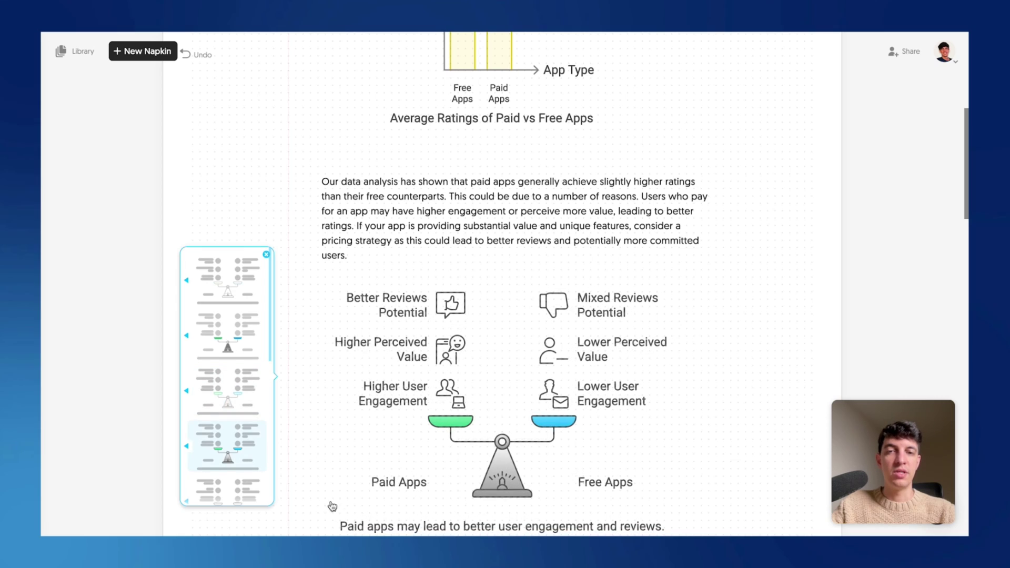
pyautogui.click(321, 457)
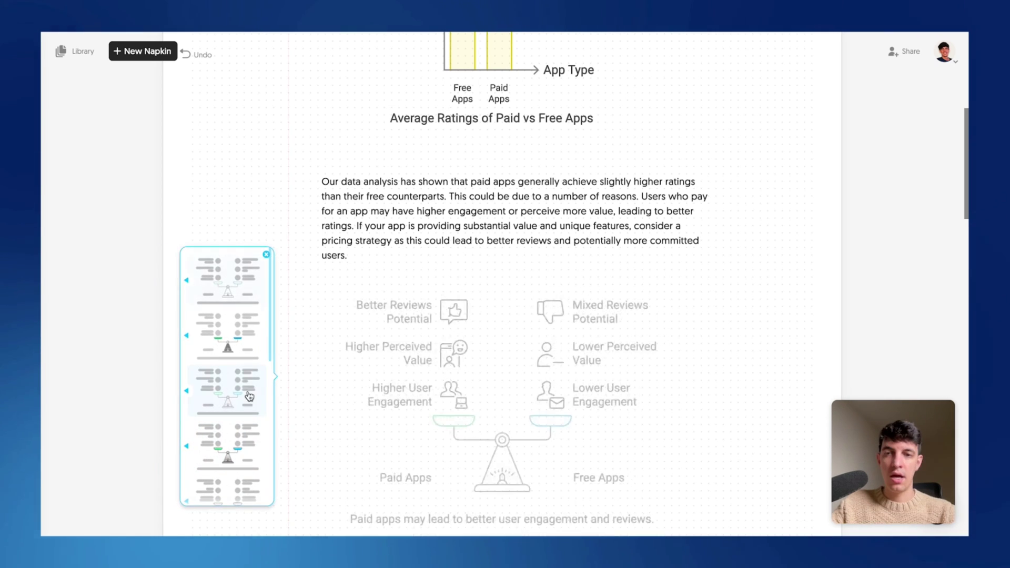
pyautogui.click(235, 374)
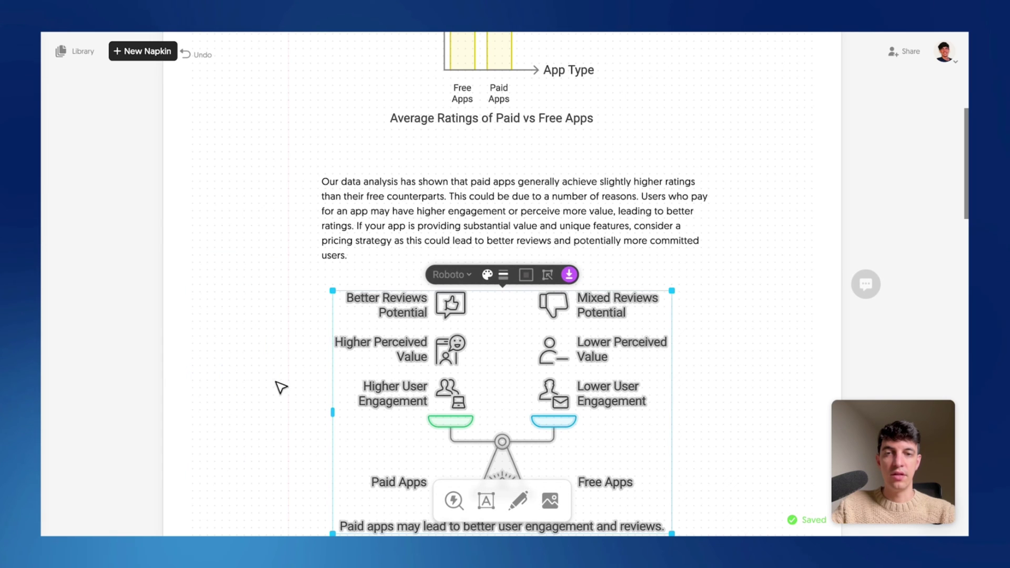
pyautogui.click(295, 372)
# Nudge the scale diagram slightly up and to the right.
pyautogui.scroll(-2, 295, 372)
pyautogui.moveTo(300, 189); pyautogui.dragTo(677, 449)
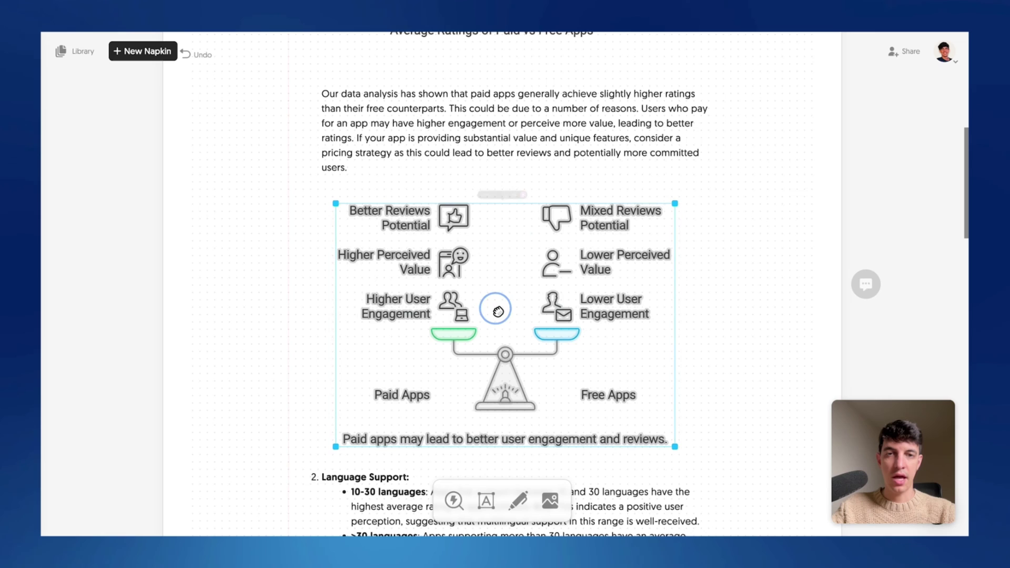
pyautogui.moveTo(498, 312); pyautogui.dragTo(508, 297)
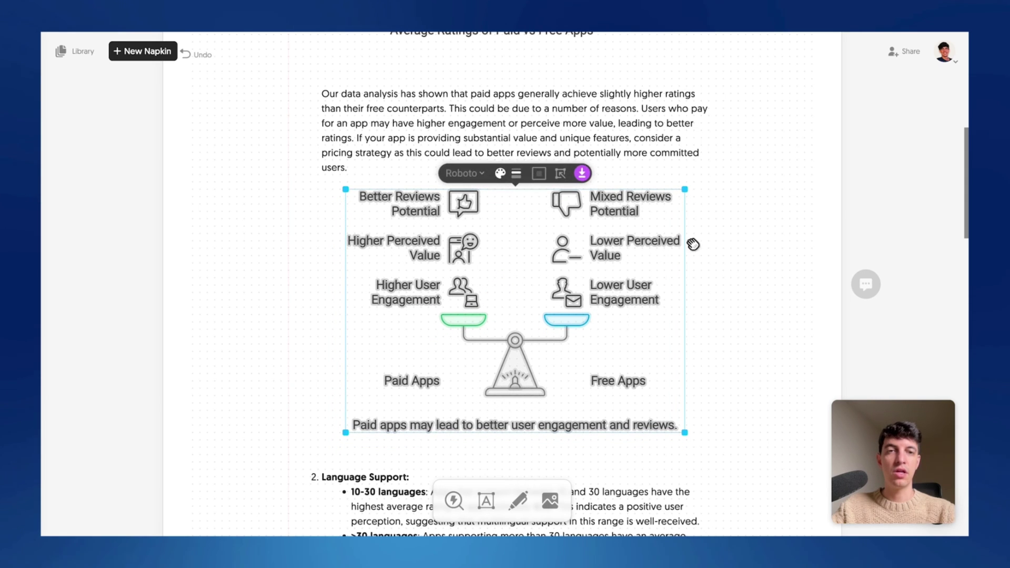
pyautogui.click(782, 321)
# Insert a horizontal bar chart of average ratings by language support (4.13, 3.78, 3.37).
pyautogui.scroll(-4, 559, 291)
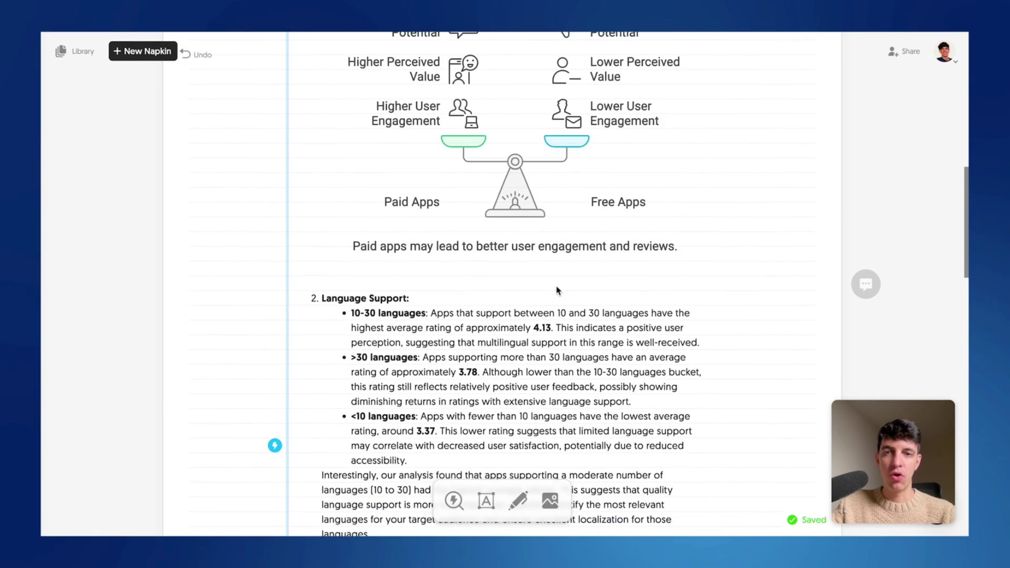
pyautogui.scroll(-2, 558, 290)
pyautogui.moveTo(426, 367); pyautogui.dragTo(343, 216)
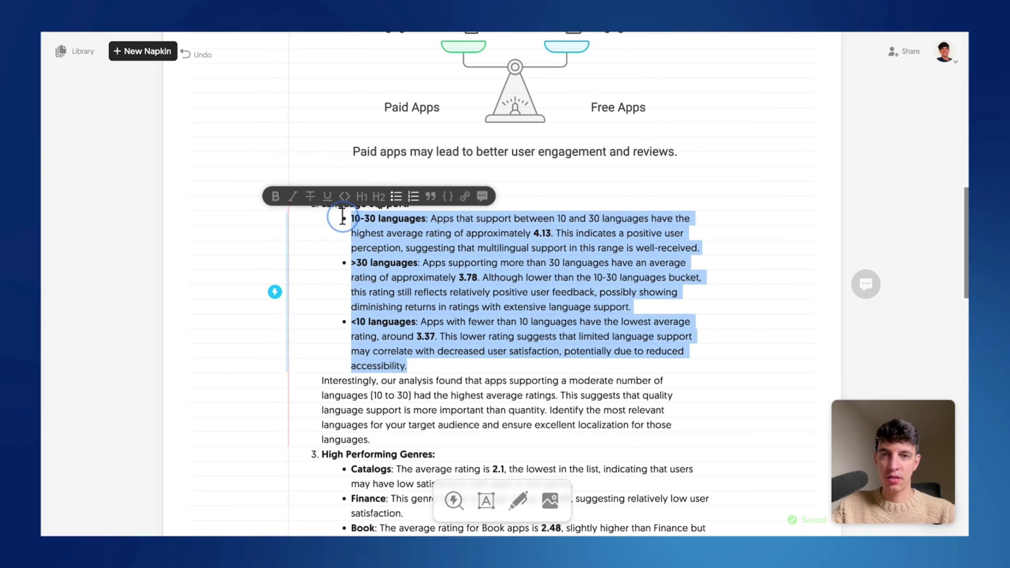
pyautogui.click(275, 292)
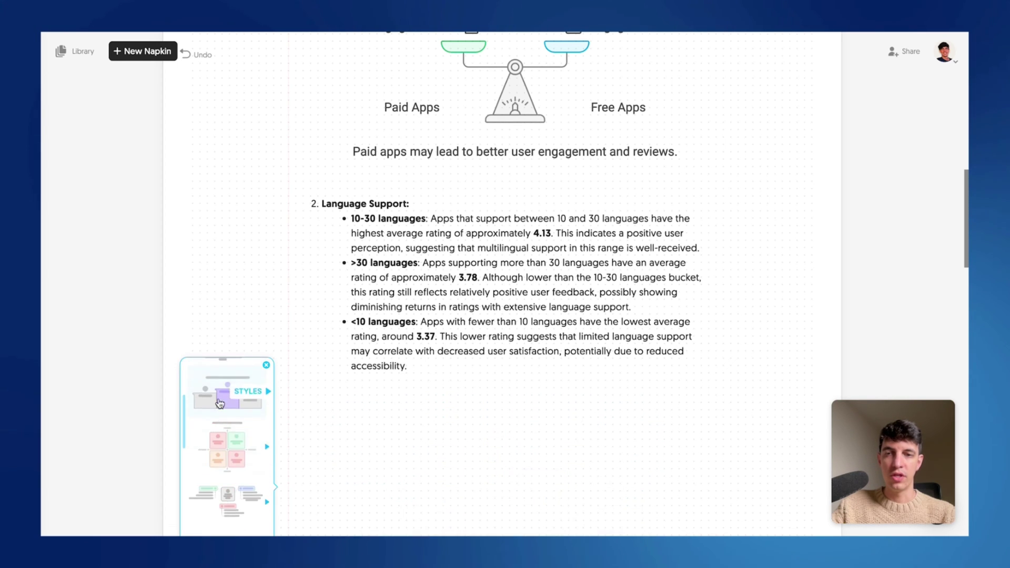
pyautogui.scroll(5, 220, 403)
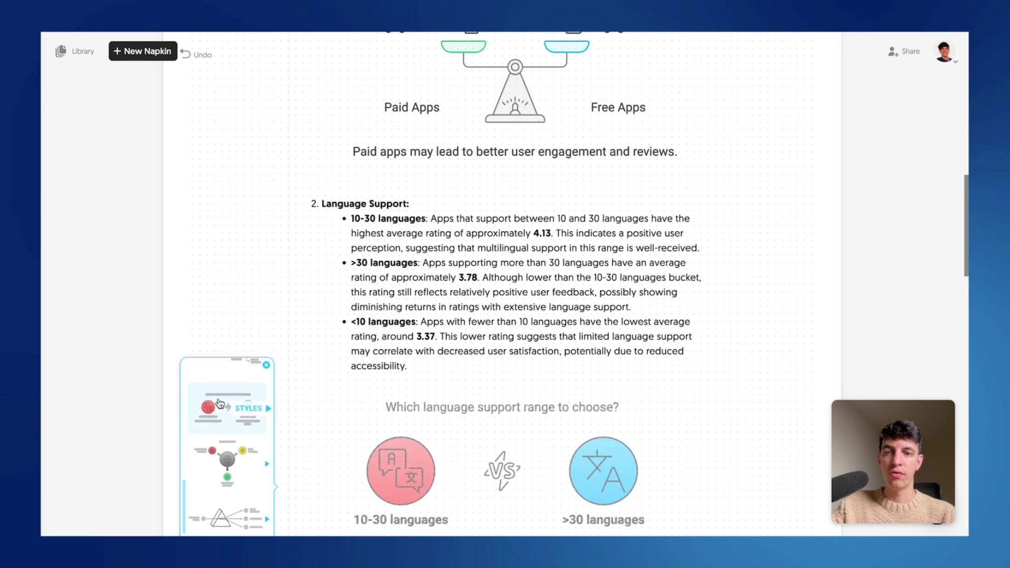
pyautogui.scroll(-5, 220, 403)
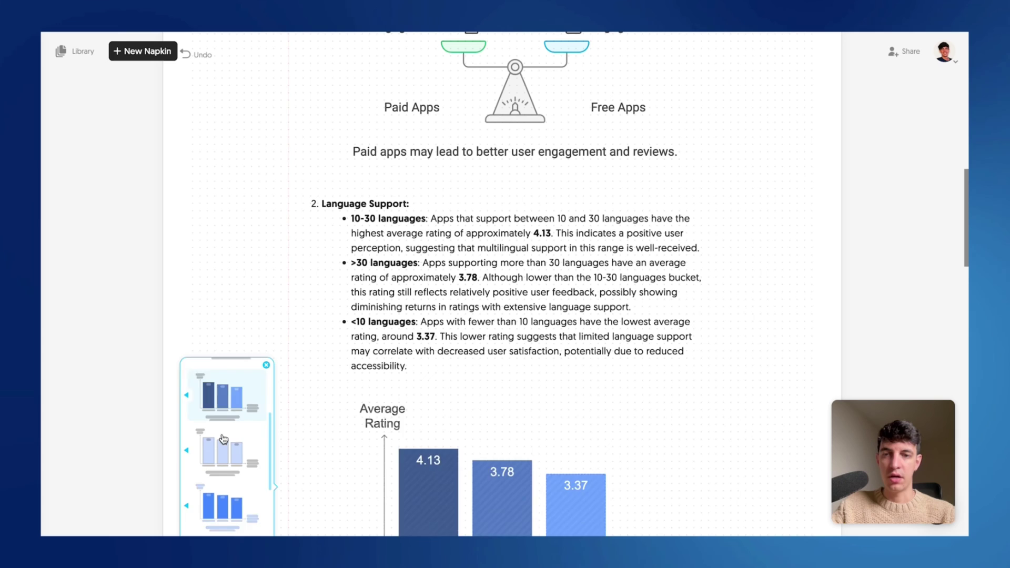
pyautogui.click(220, 401)
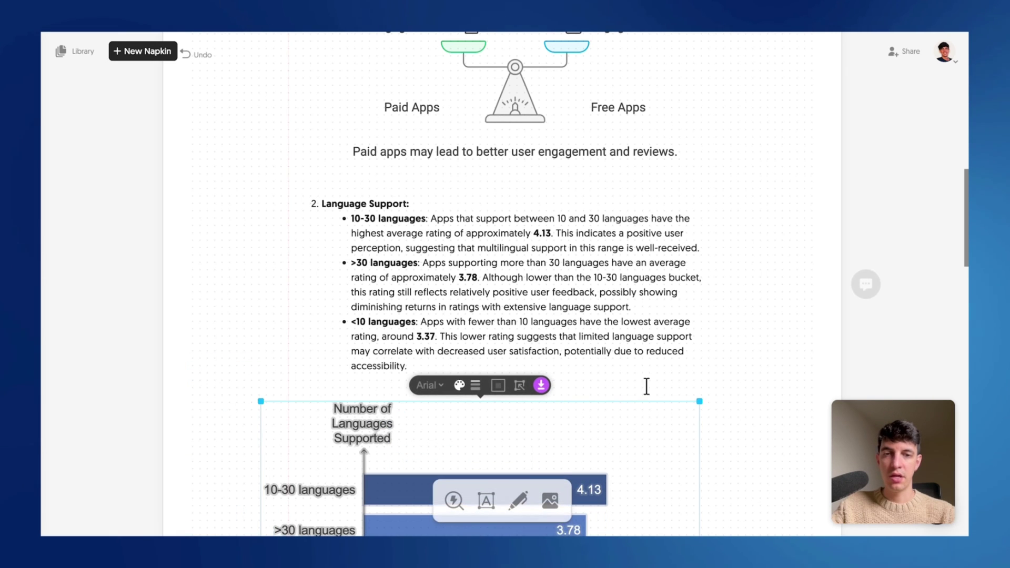
# Shrink the language support bar chart to a smaller size.
pyautogui.scroll(-3, 773, 384)
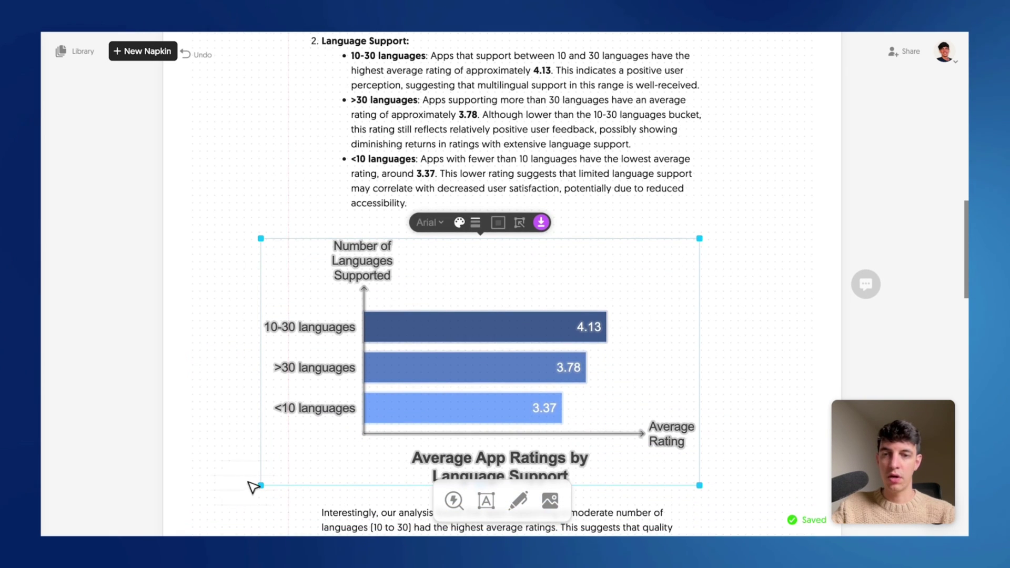
pyautogui.moveTo(259, 484); pyautogui.dragTo(322, 456)
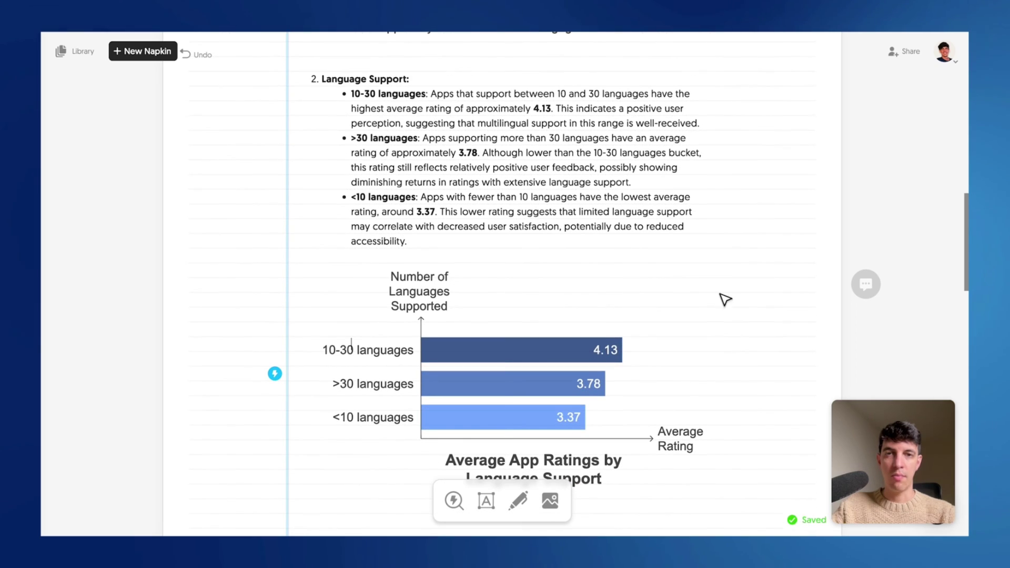
pyautogui.scroll(-3, 726, 273)
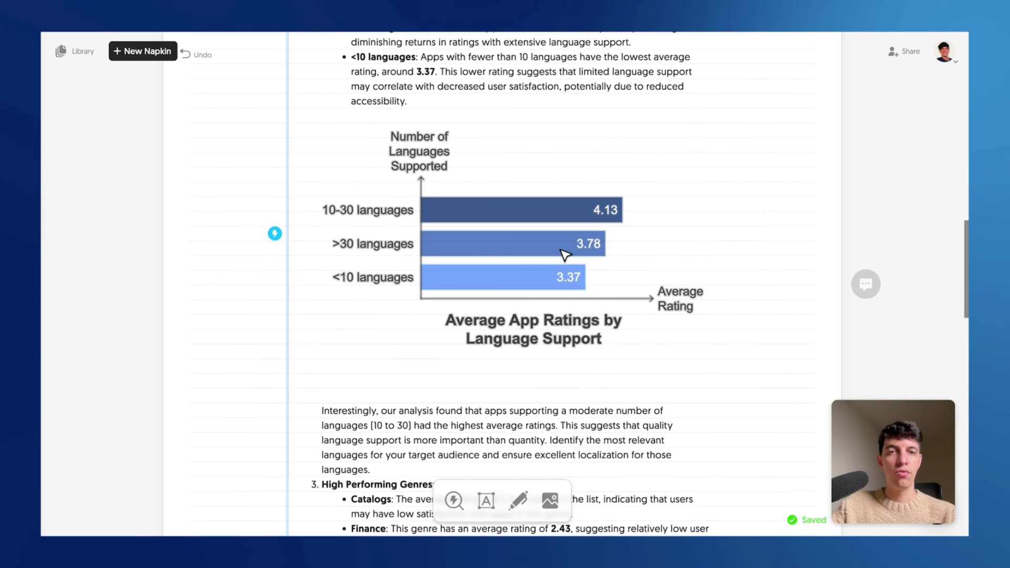
pyautogui.moveTo(296, 128); pyautogui.dragTo(768, 388)
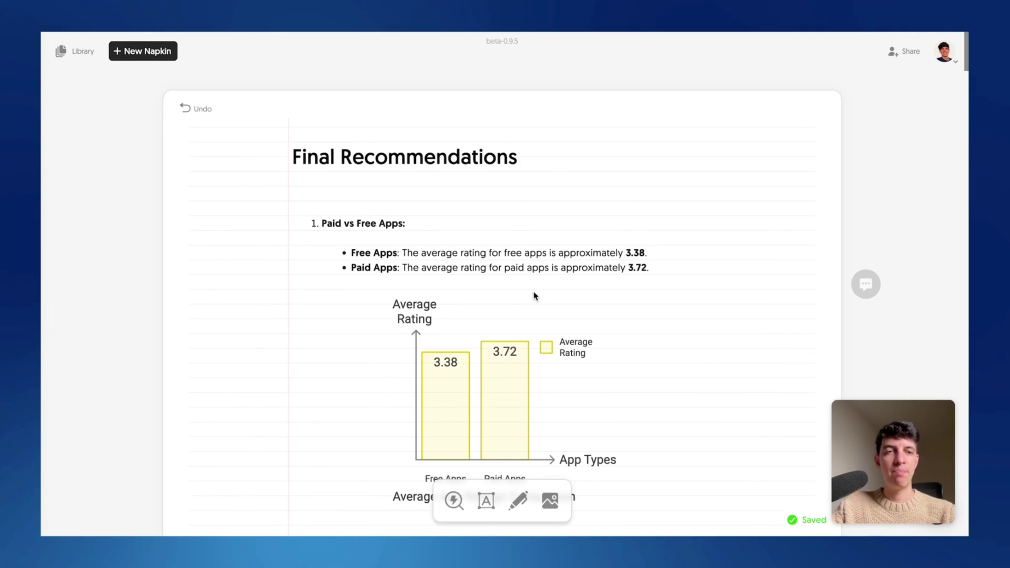
# Download the napkin as a single continuous-page PDF, Final Recommendations (1).pdf.
pyautogui.click(908, 55)
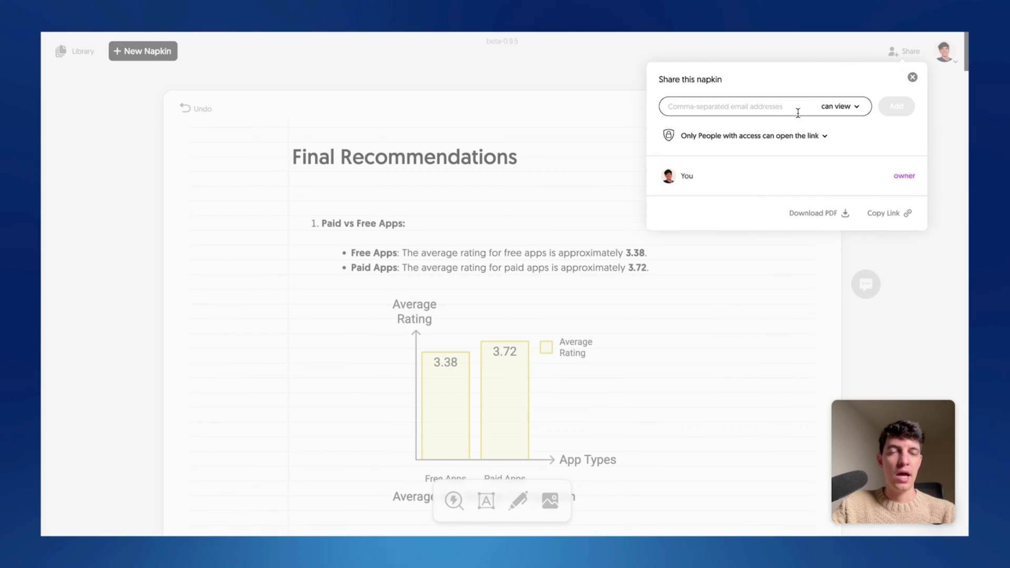
pyautogui.click(817, 214)
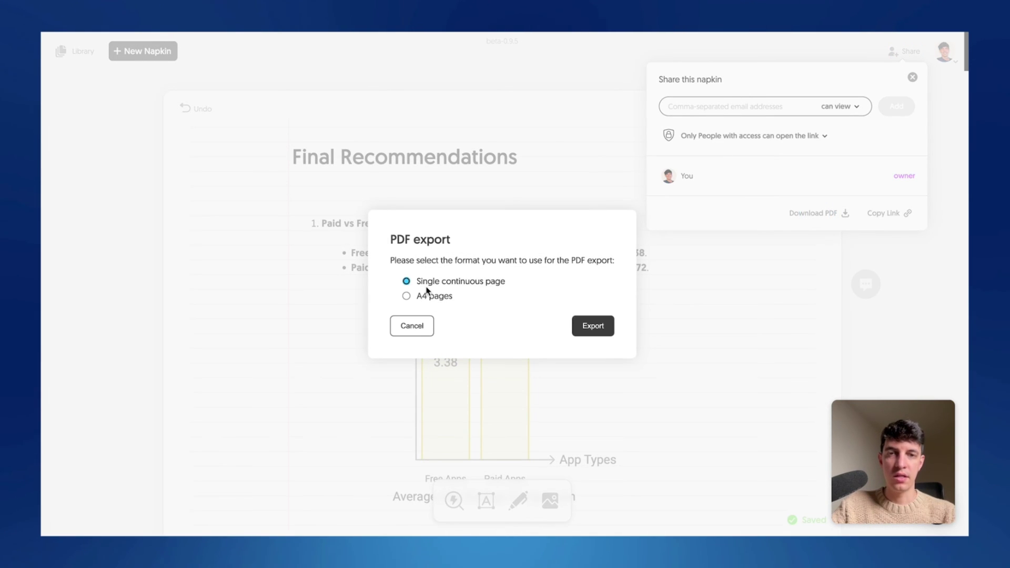
pyautogui.click(589, 332)
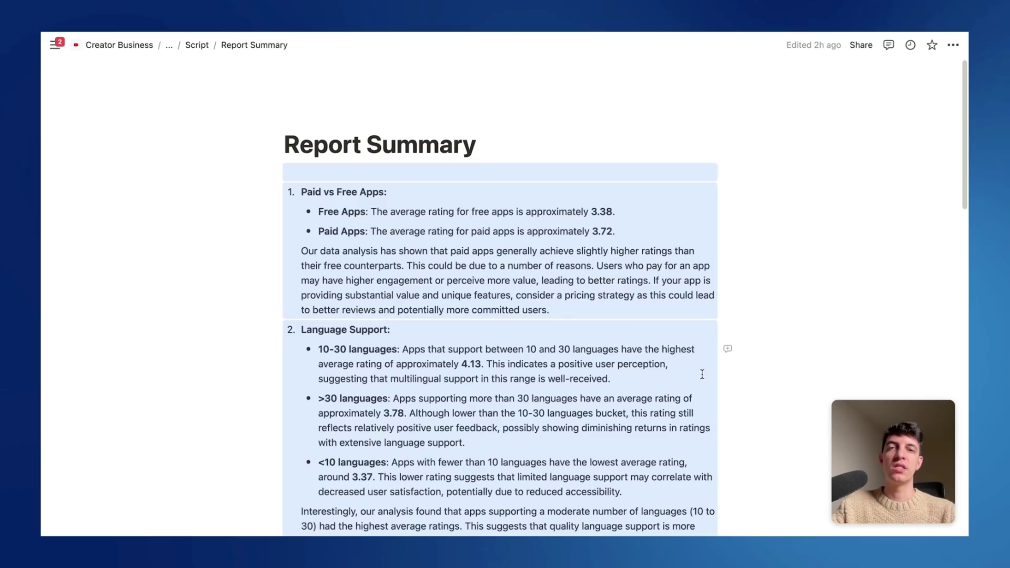
pyautogui.scroll(-3, 641, 383)
pyautogui.scroll(-15, 641, 384)
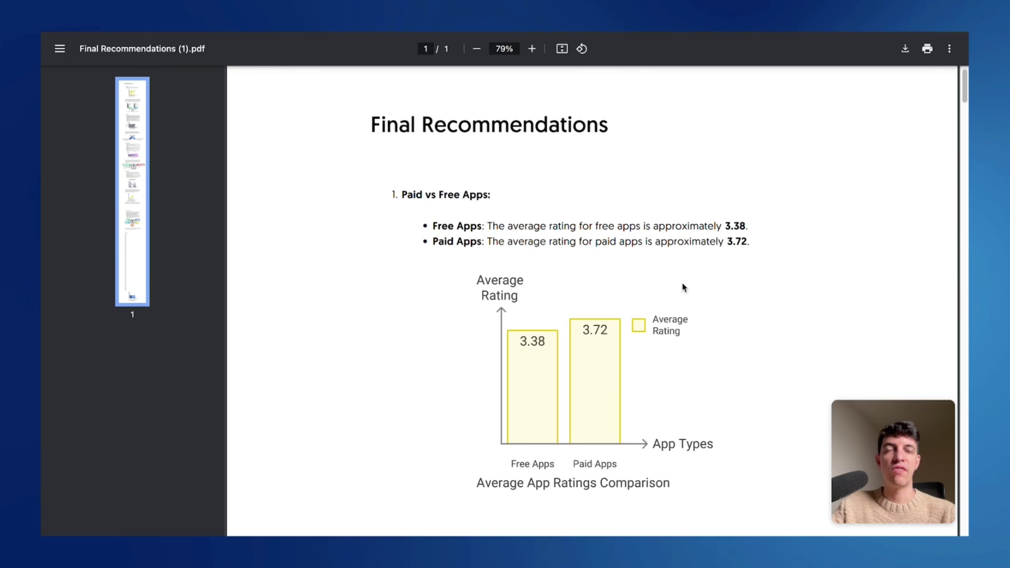
pyautogui.scroll(-12, 684, 287)
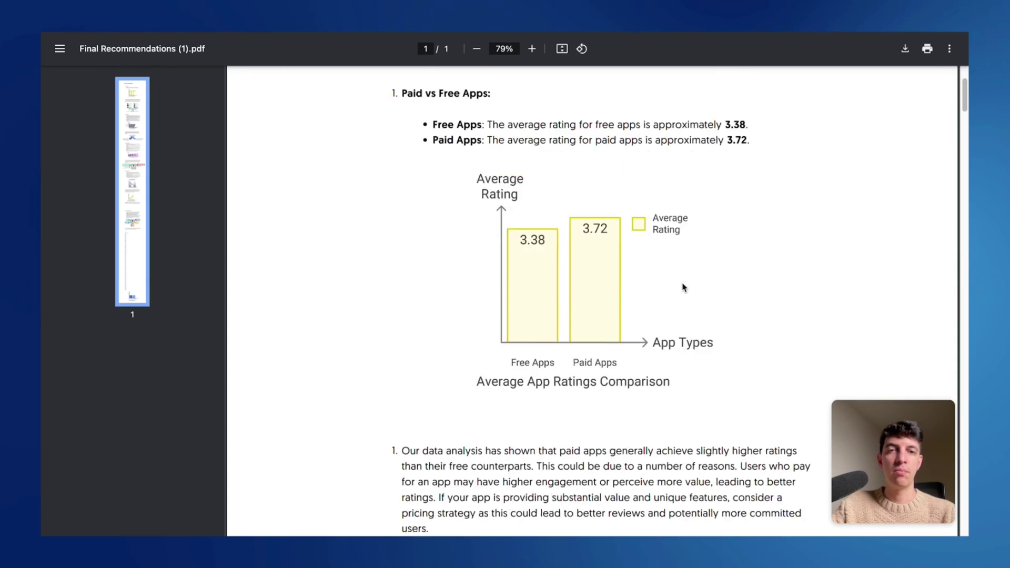
pyautogui.scroll(-10, 683, 286)
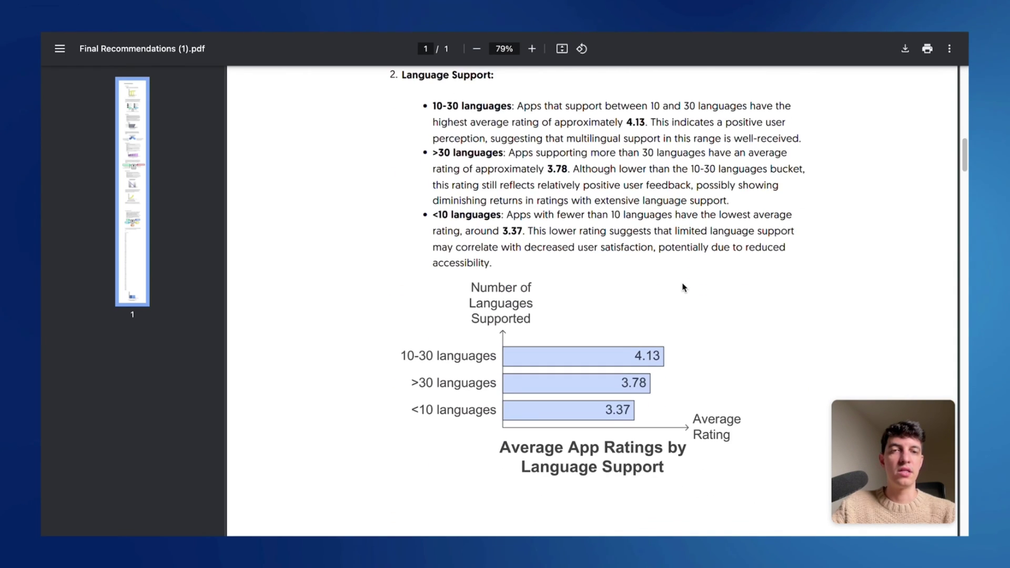
pyautogui.scroll(-1, 649, 246)
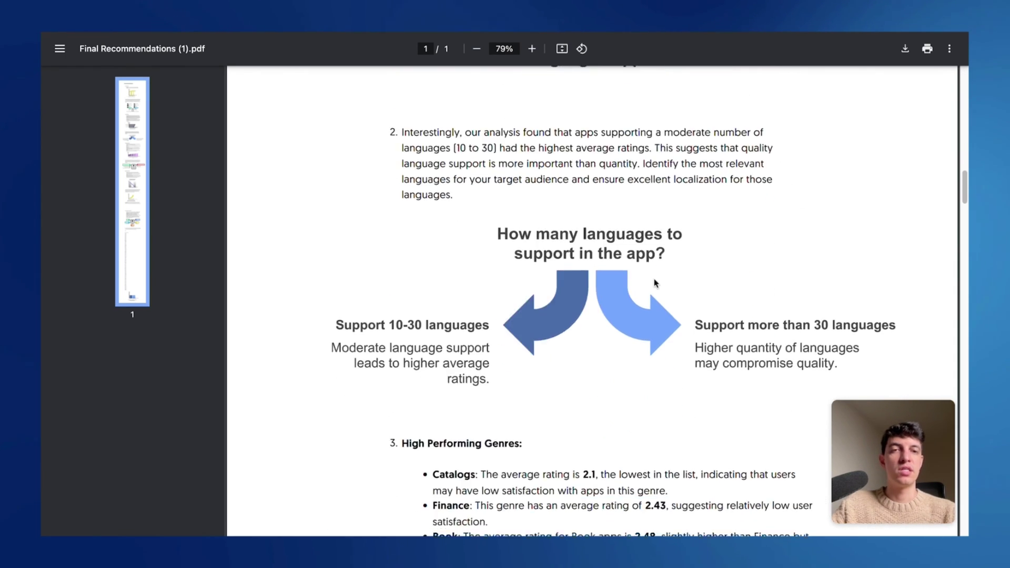
pyautogui.scroll(6, 608, 223)
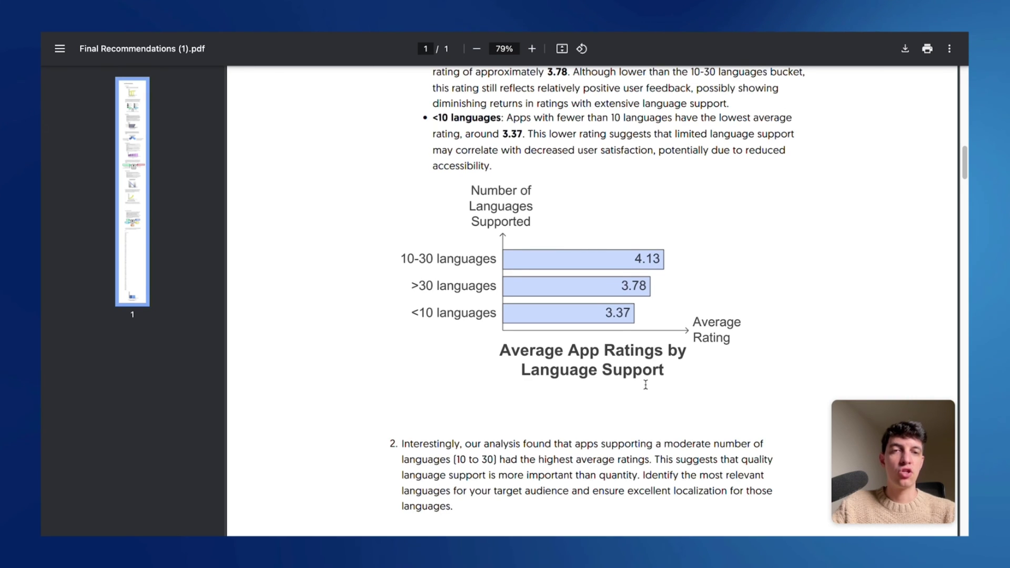
pyautogui.scroll(10, 600, 336)
pyautogui.scroll(-2, 608, 345)
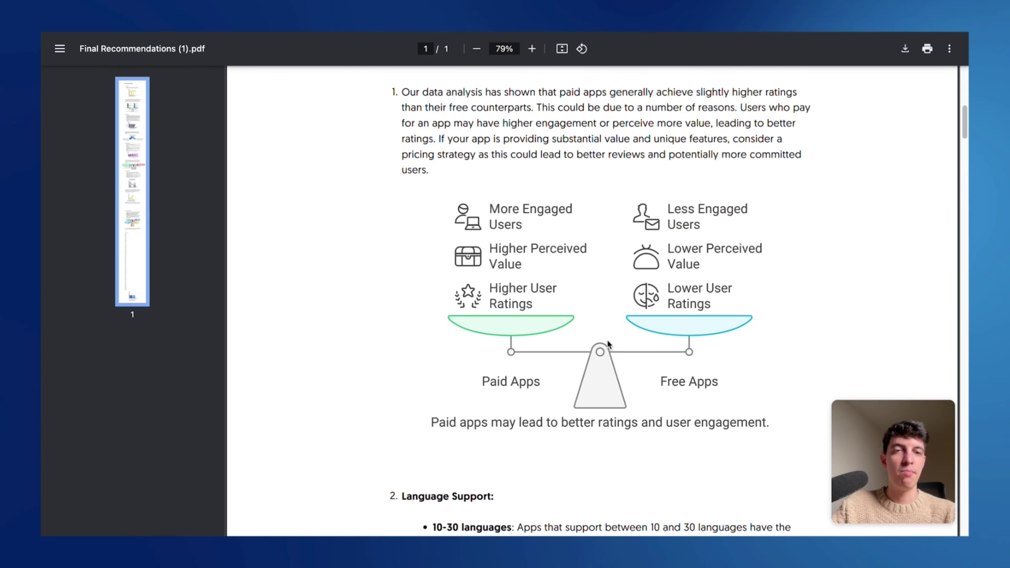
pyautogui.scroll(-15, 542, 353)
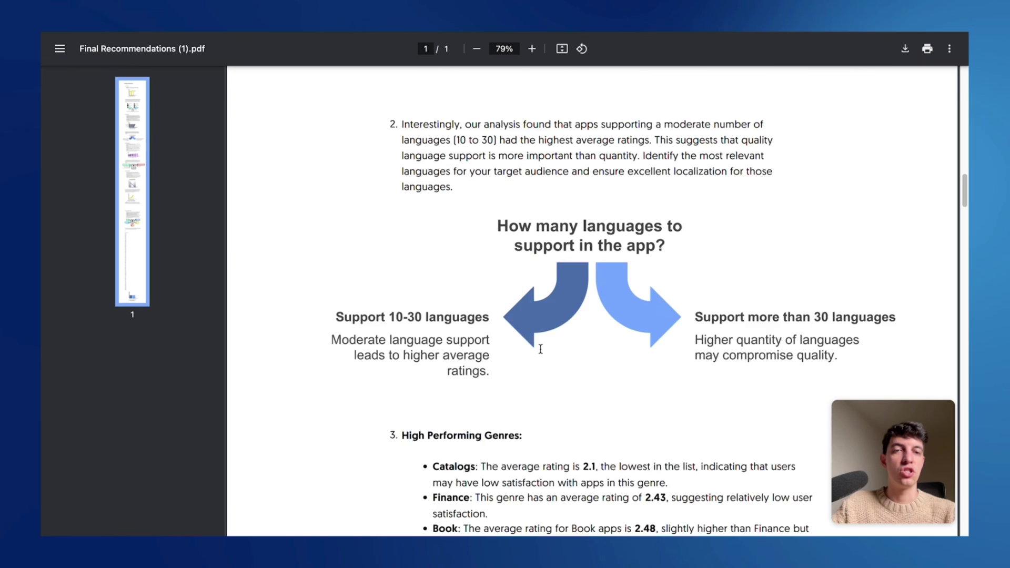
pyautogui.scroll(-4, 622, 427)
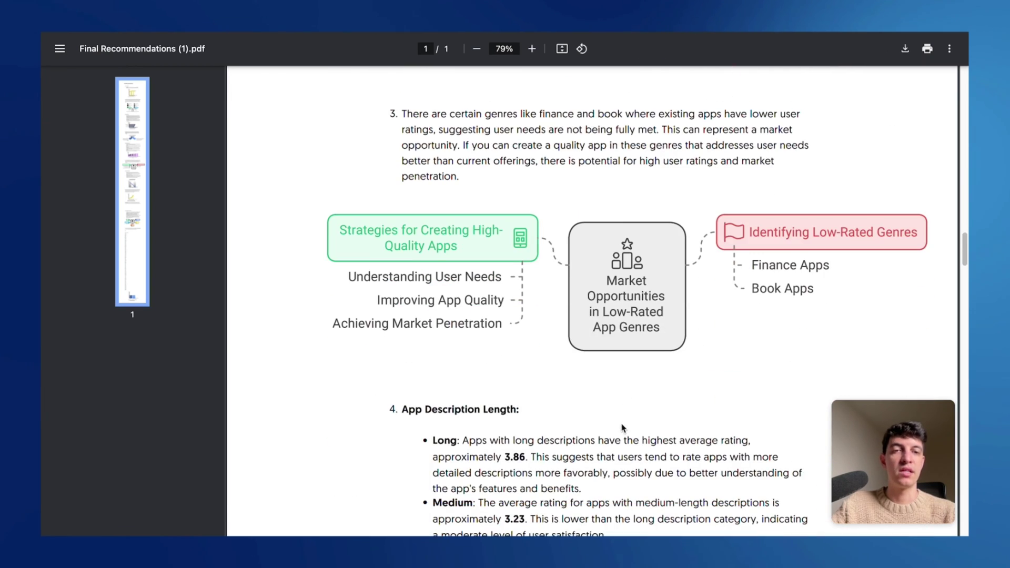
pyautogui.scroll(-15, 735, 387)
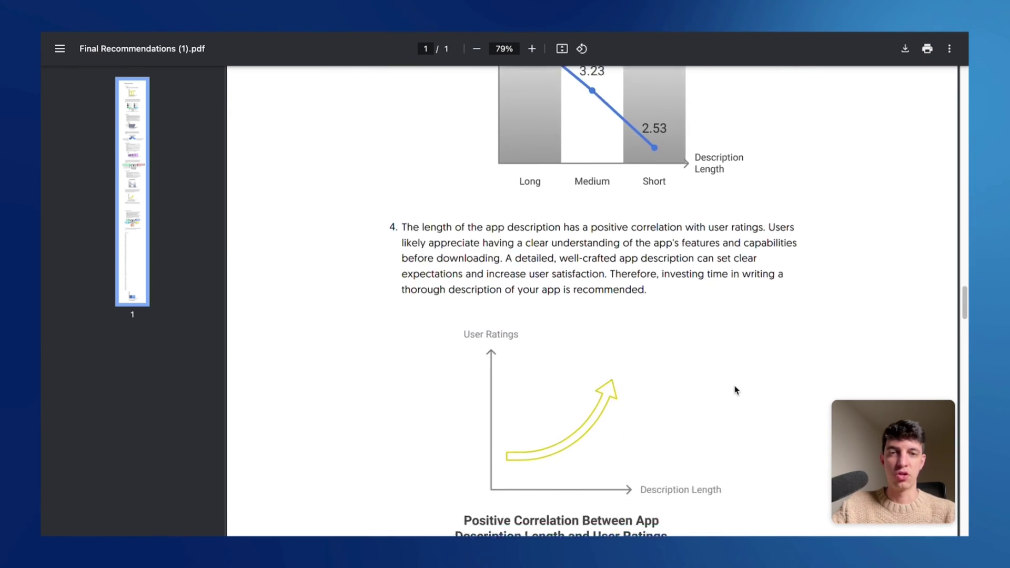
pyautogui.scroll(1, 694, 353)
pyautogui.scroll(-1, 668, 368)
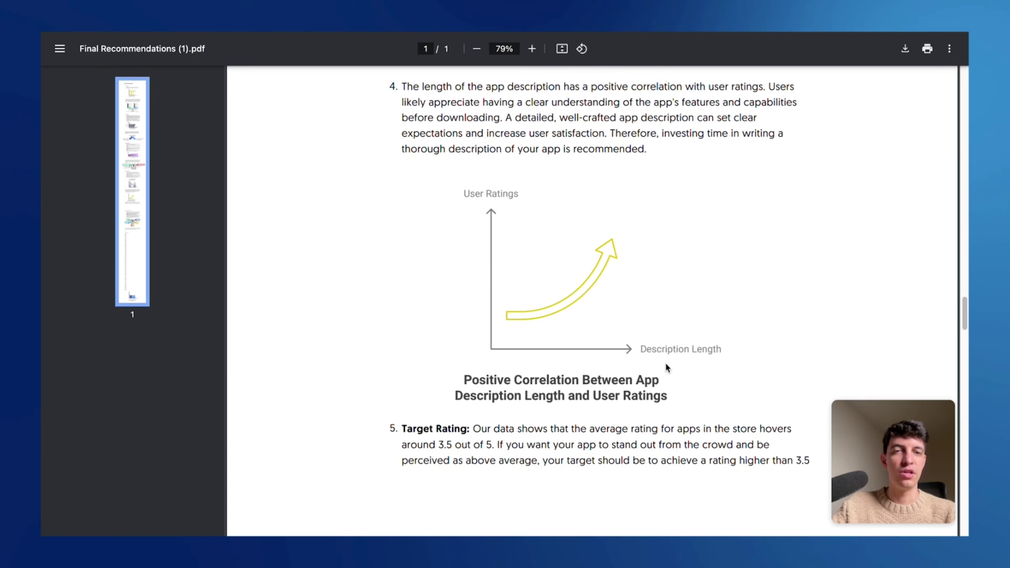
pyautogui.scroll(-18, 666, 368)
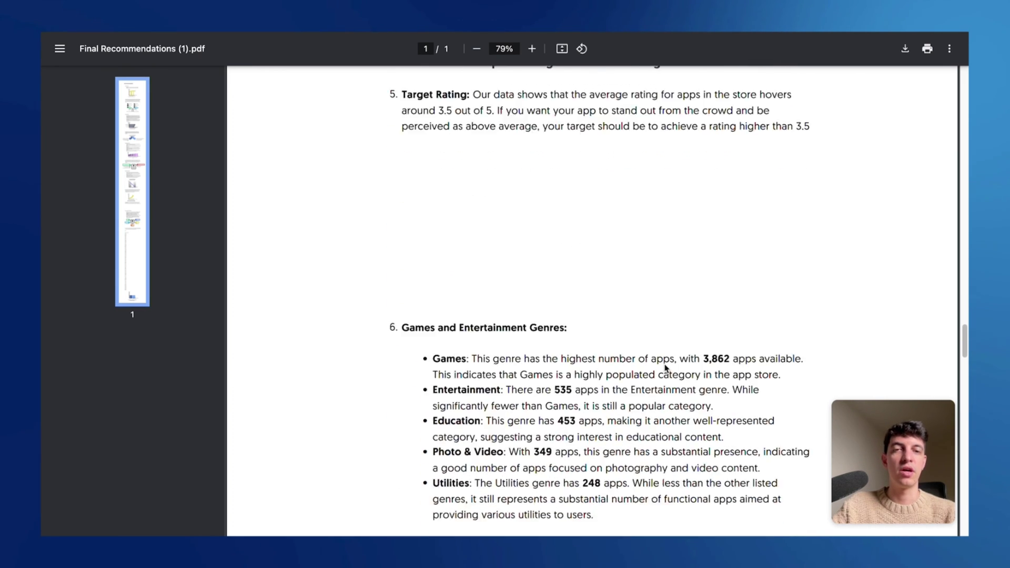
pyautogui.scroll(-7, 666, 368)
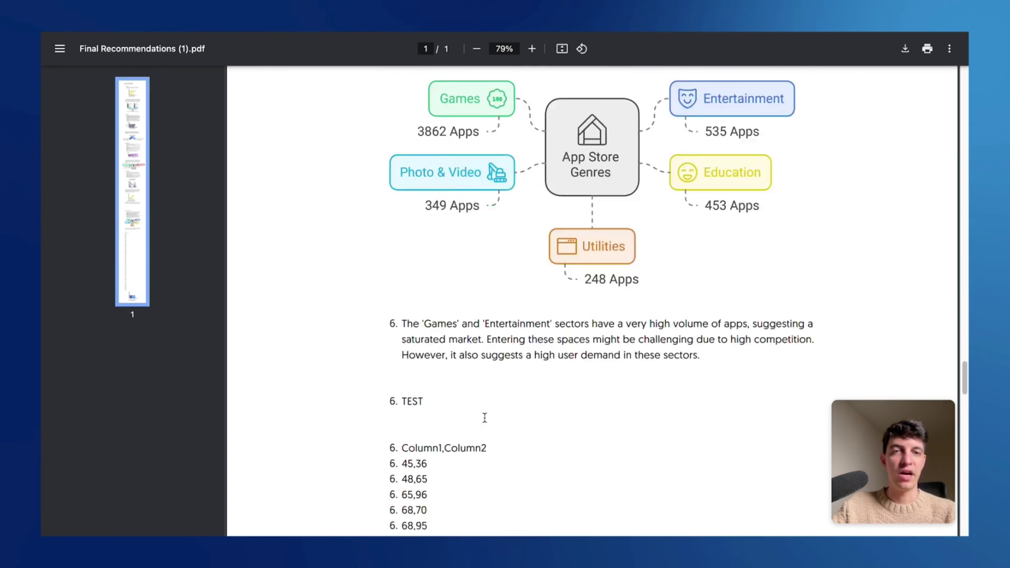
pyautogui.scroll(3, 493, 425)
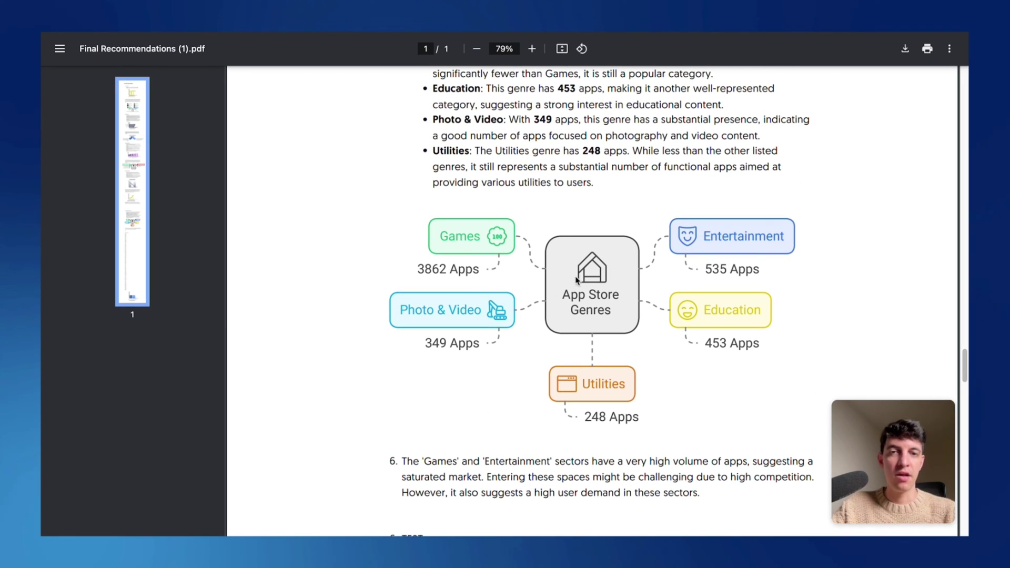
pyautogui.scroll(1, 687, 379)
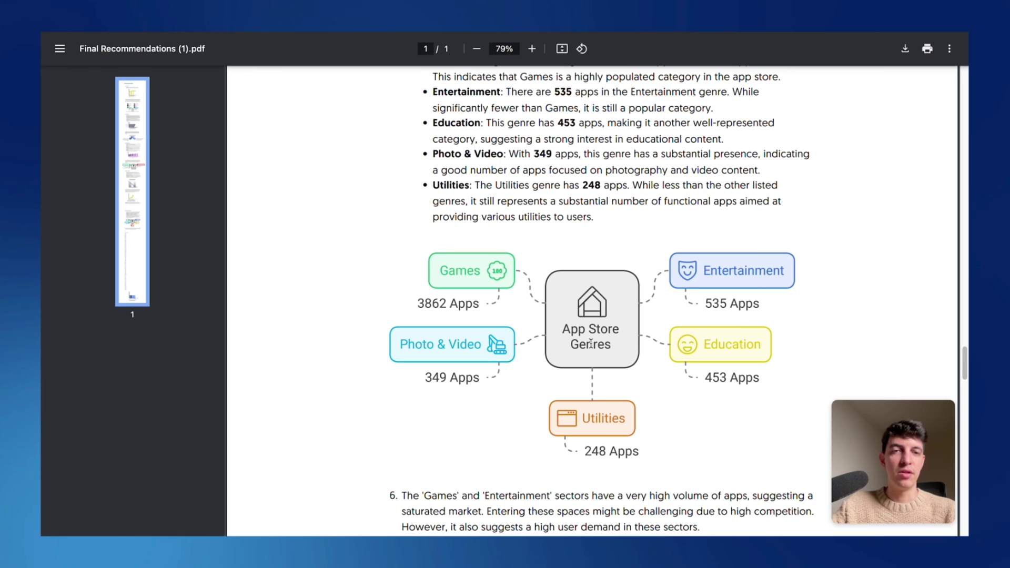
pyautogui.scroll(1, 604, 388)
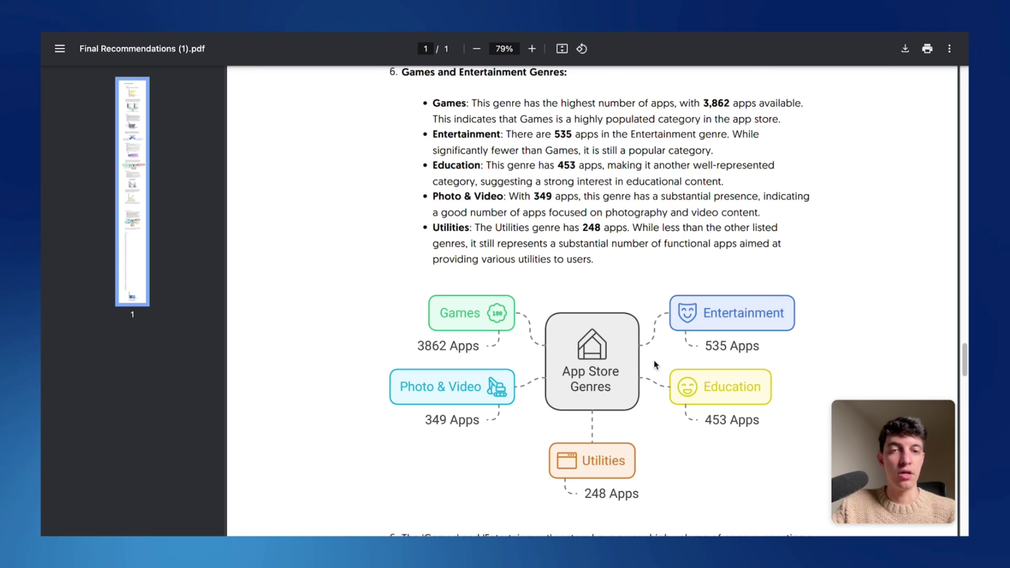
# Scroll through the exported PDF to the final Column1/Column2 chart, then jump back to the top.
pyautogui.scroll(-10, 655, 364)
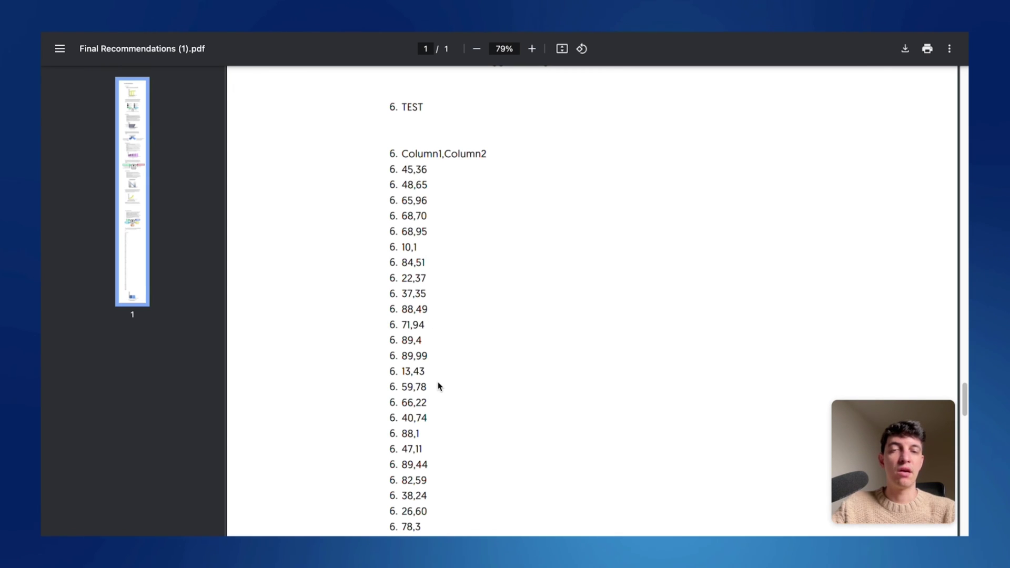
pyautogui.scroll(-15, 436, 393)
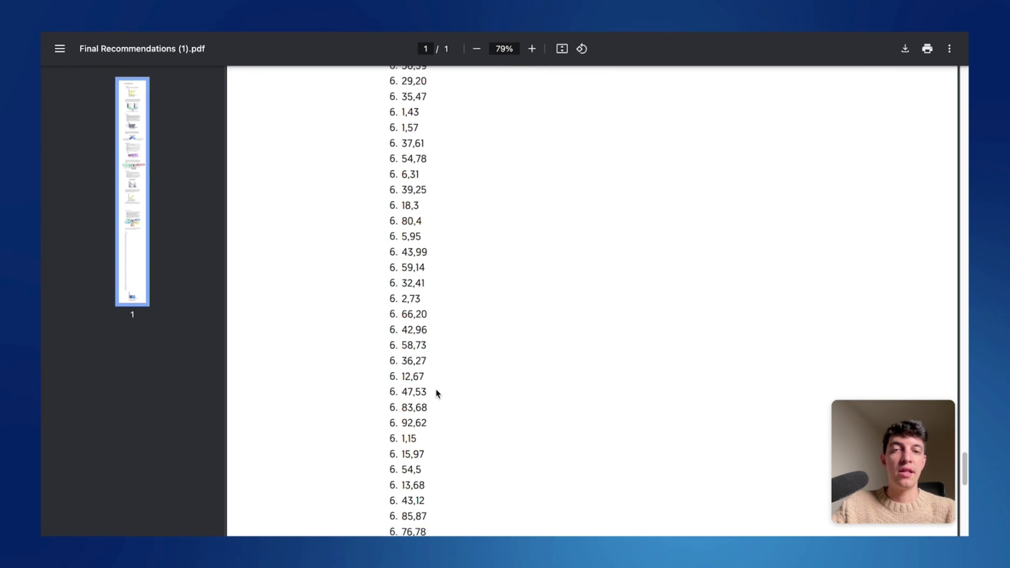
pyautogui.scroll(2, 436, 393)
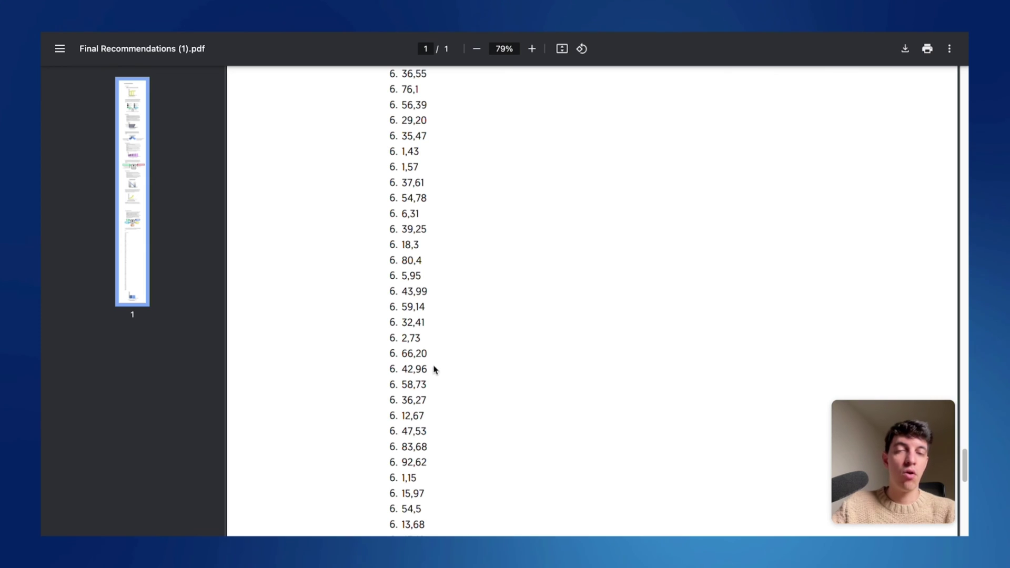
pyautogui.scroll(-6, 434, 370)
pyautogui.scroll(2, 432, 370)
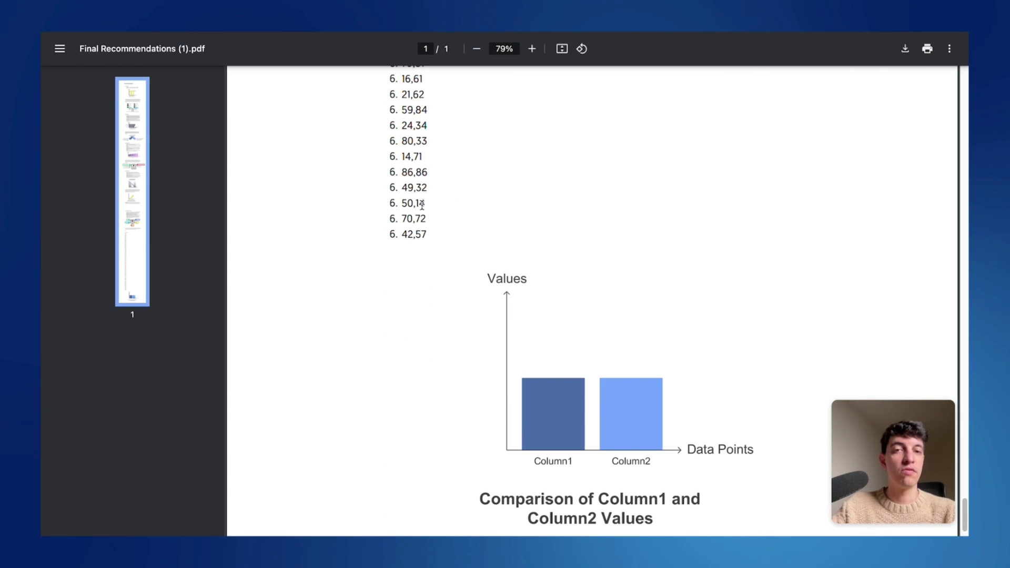
pyautogui.scroll(-2, 422, 204)
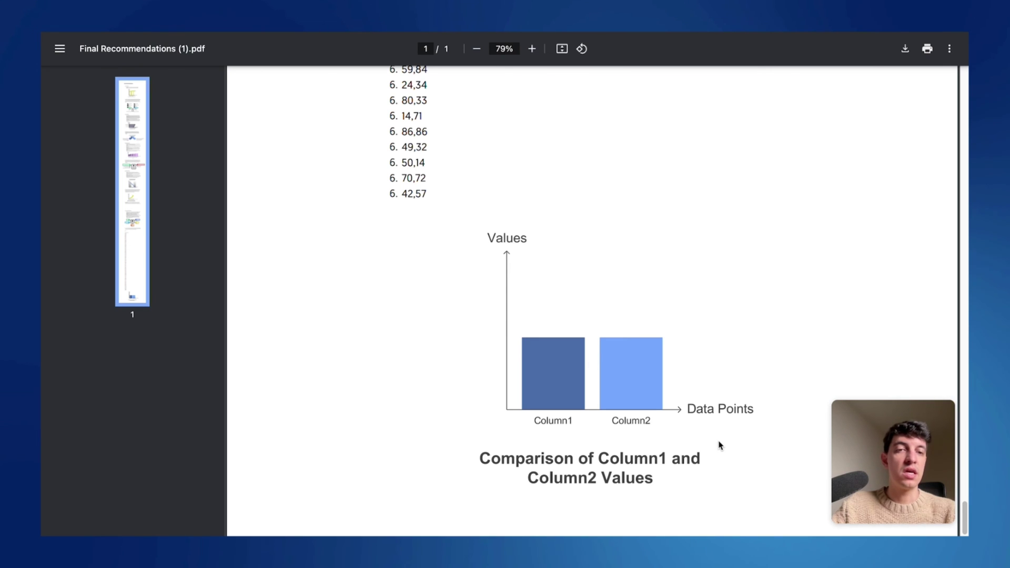
pyautogui.scroll(1, 644, 388)
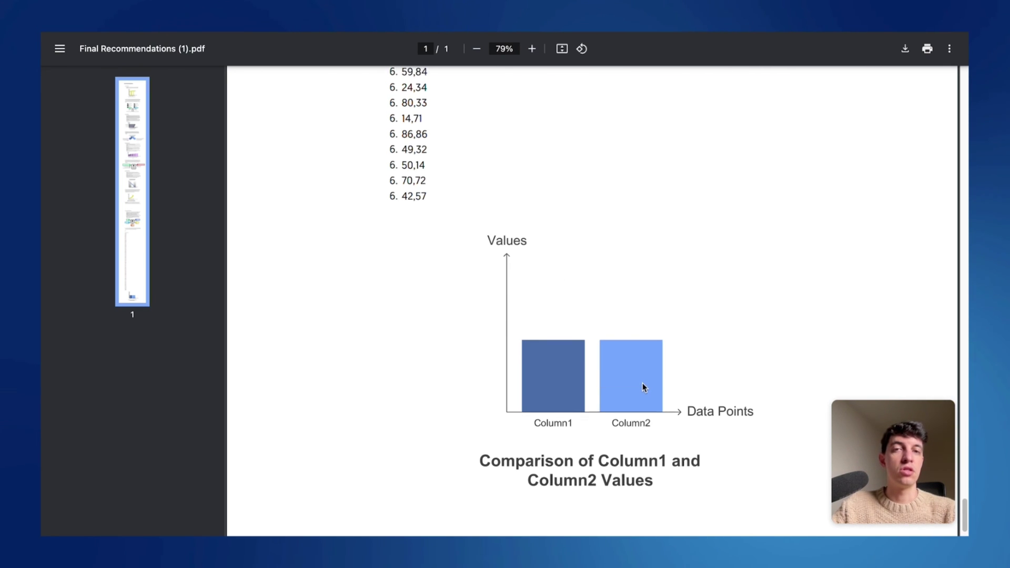
pyautogui.scroll(3, 644, 388)
pyautogui.scroll(-2, 427, 199)
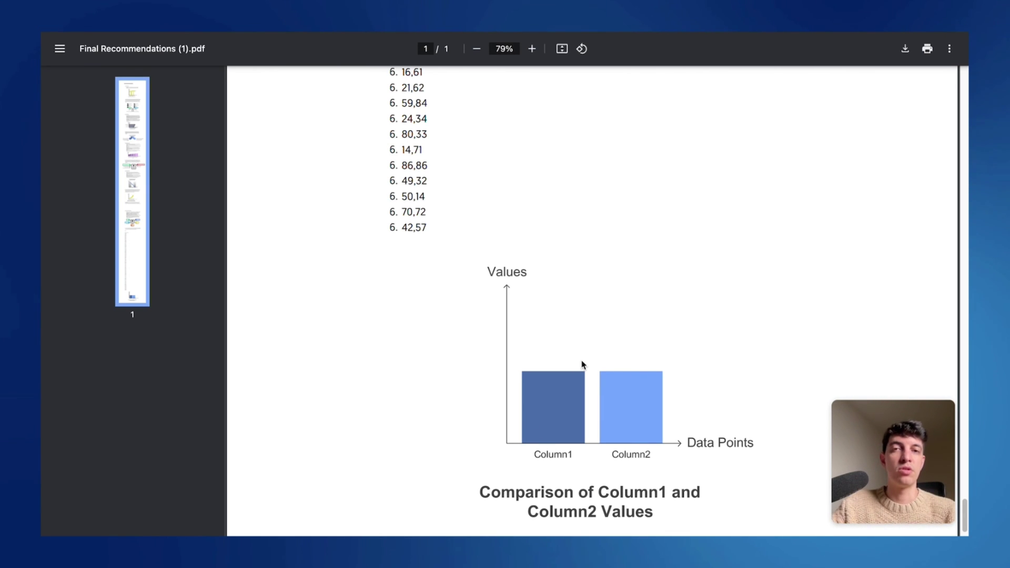
pyautogui.scroll(15, 607, 201)
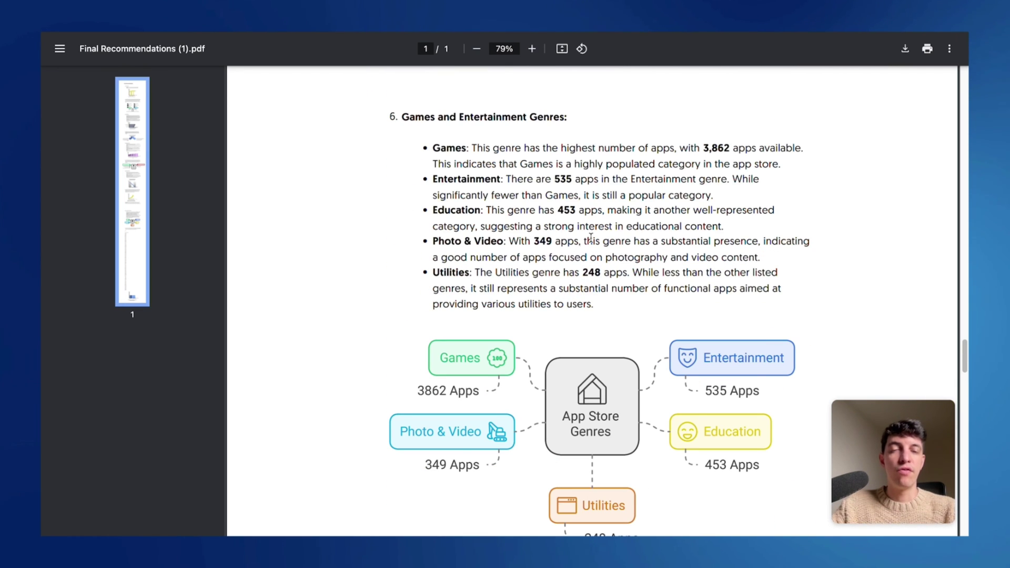
pyautogui.scroll(-1, 608, 247)
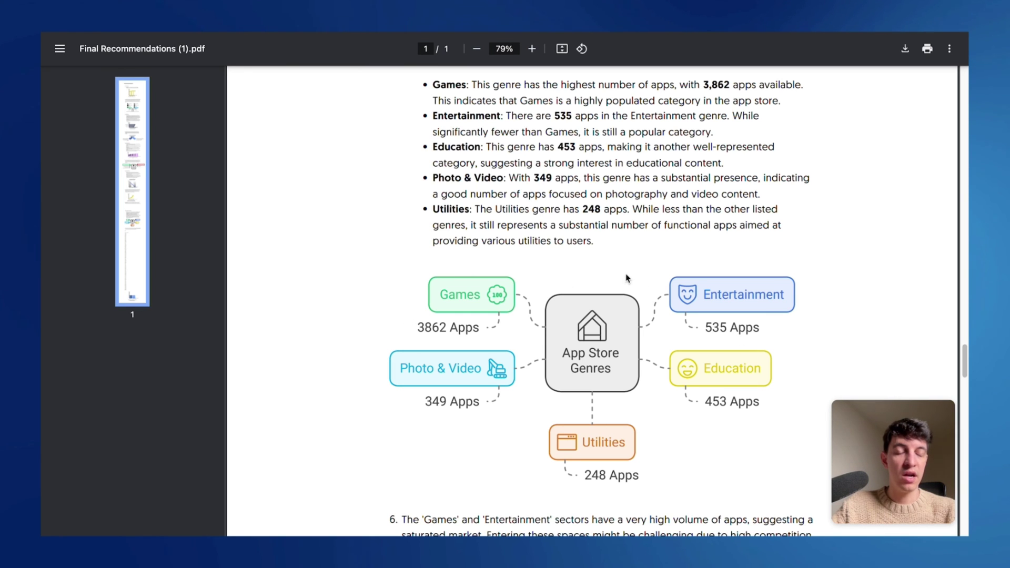
pyautogui.scroll(-10, 668, 353)
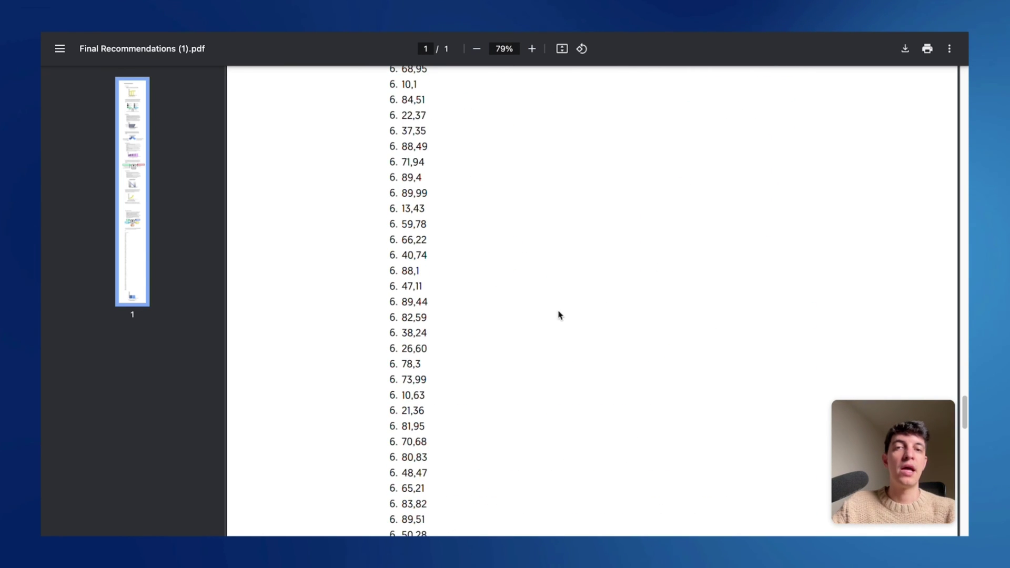
pyautogui.scroll(-15, 432, 295)
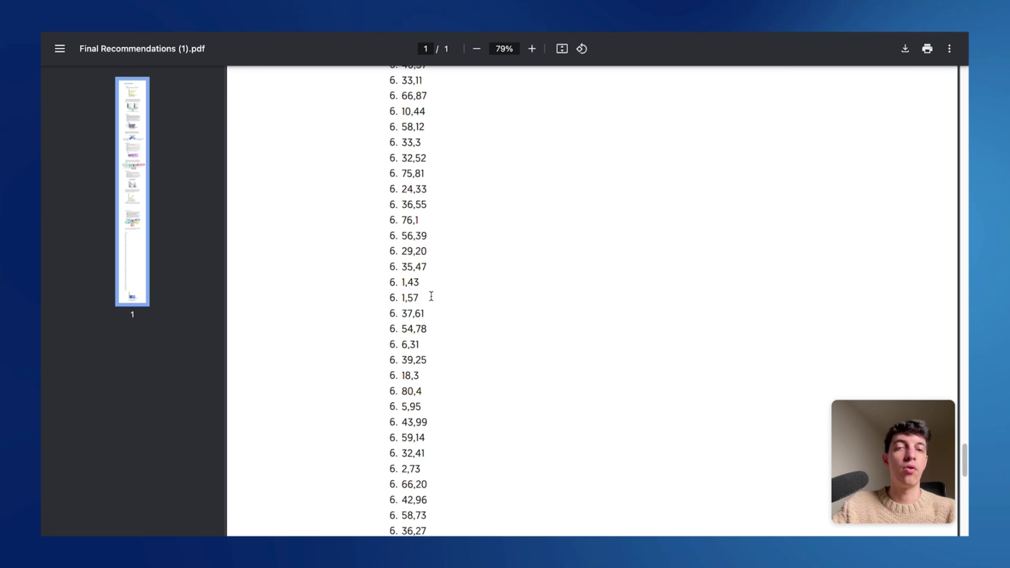
pyautogui.scroll(-2, 431, 296)
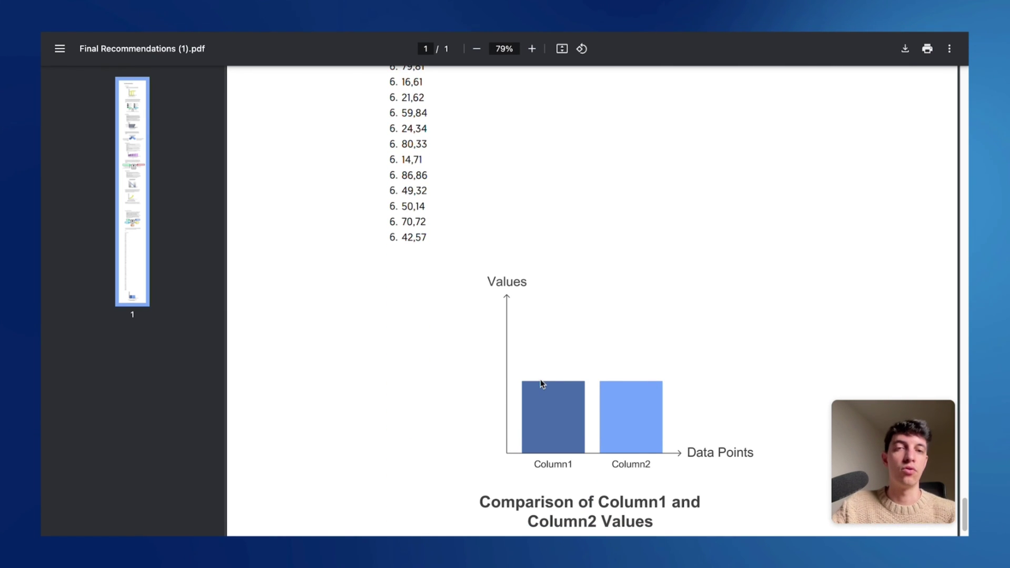
pyautogui.press('Home')
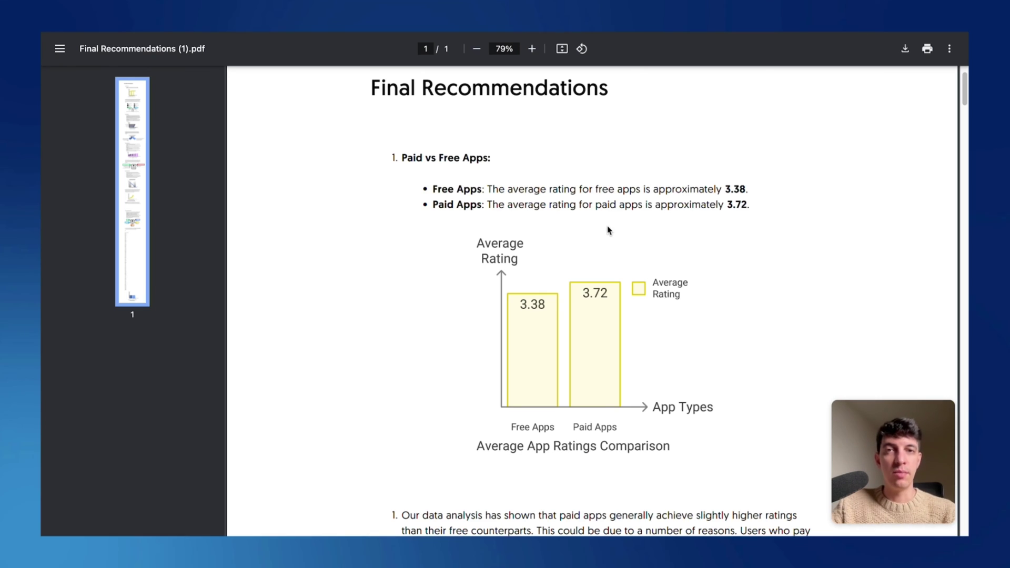